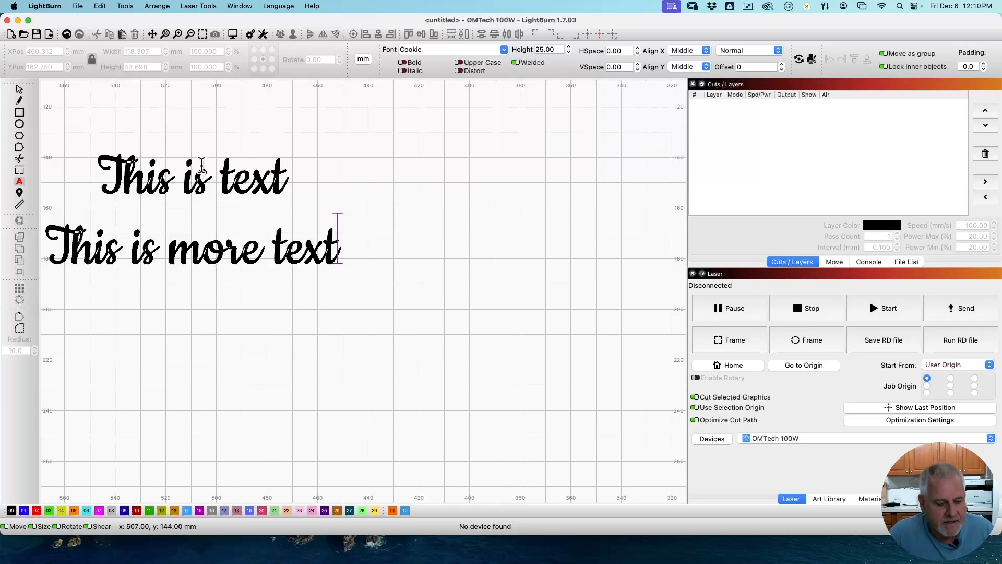
- Finish the text entry and move the two-line text to about X 462 mm, Y 165 mm
{"action": "key", "text": "Escape"}
{"action": "key", "text": "Escape"}
{"action": "left_click_drag", "start_coordinate": [193, 206], "coordinate": [308, 221]}
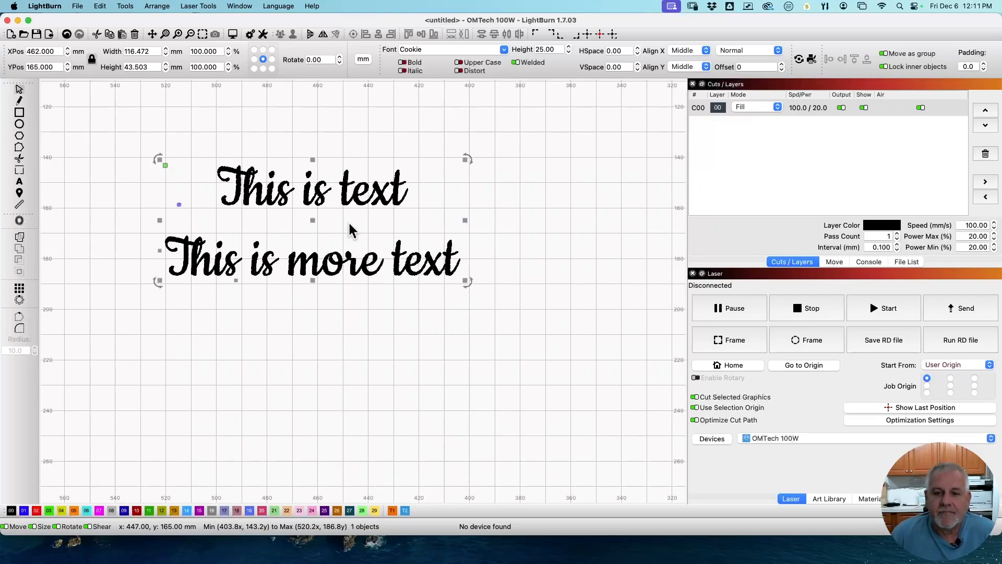
- Change the font of the two-line text to Happy Easter
{"action": "left_click", "coordinate": [505, 51]}
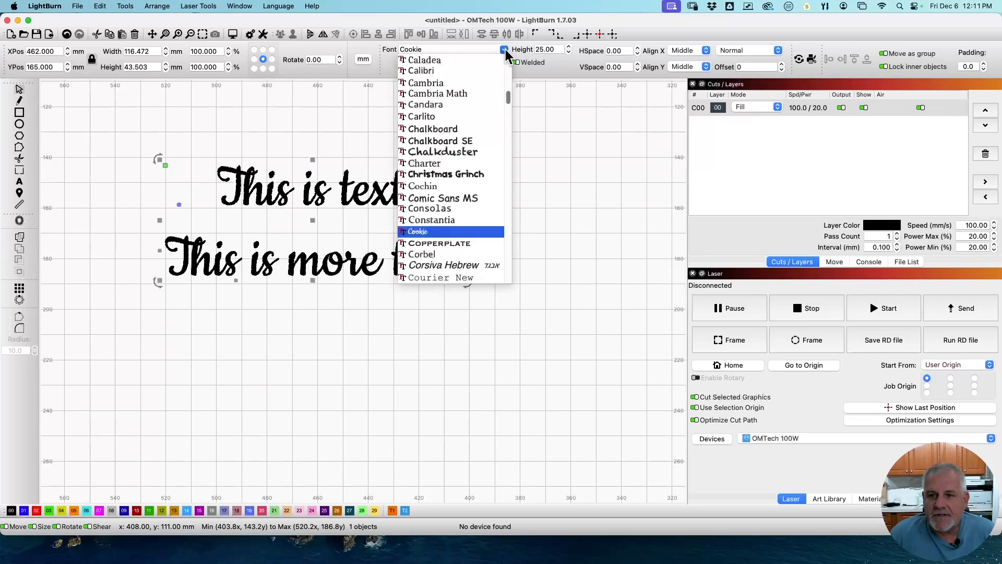
{"action": "scroll", "coordinate": [457, 250], "scroll_direction": "down", "scroll_amount": 4}
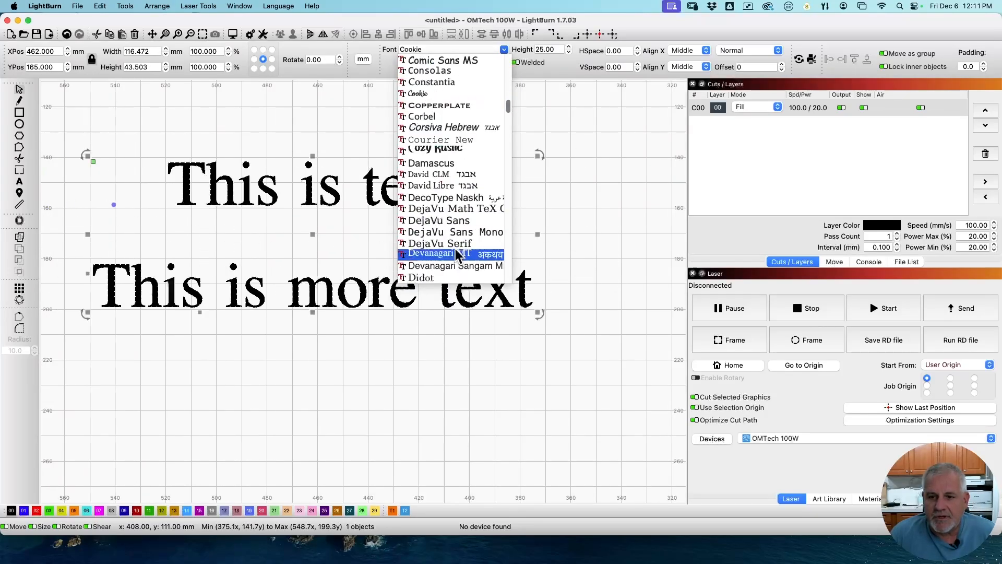
{"action": "scroll", "coordinate": [454, 255], "scroll_direction": "down", "scroll_amount": 4}
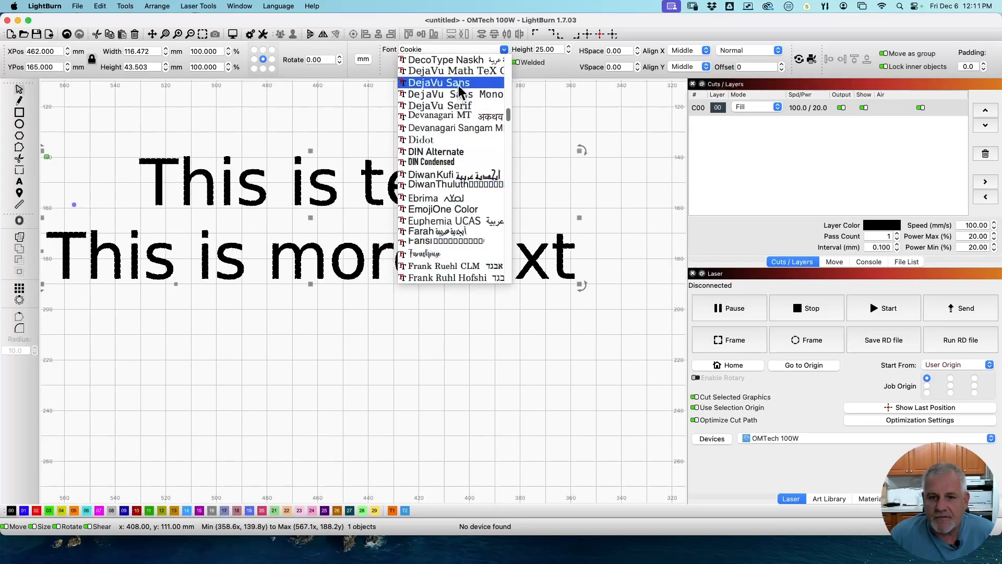
{"action": "scroll", "coordinate": [452, 209], "scroll_direction": "down", "scroll_amount": 4}
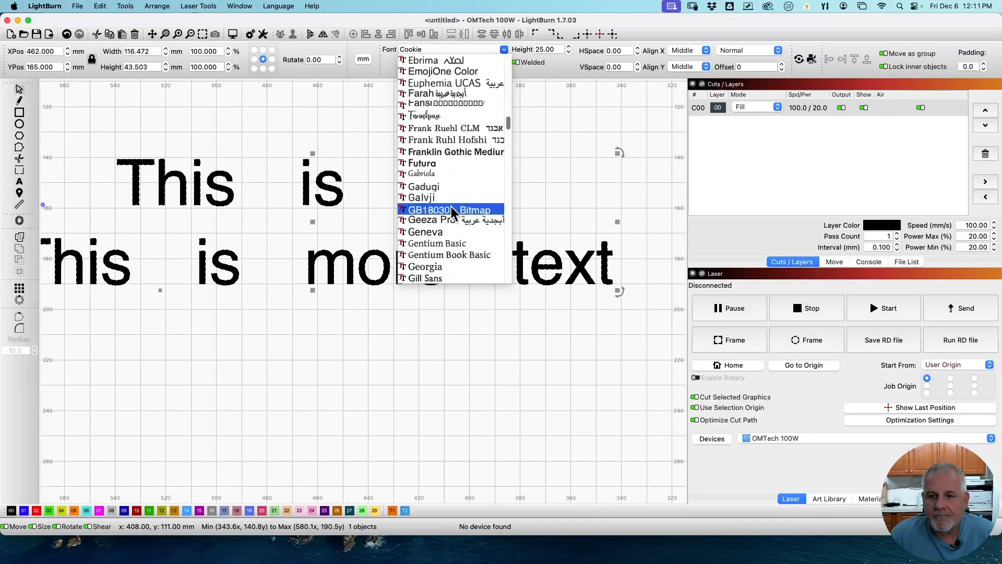
{"action": "scroll", "coordinate": [450, 145], "scroll_direction": "down", "scroll_amount": 5}
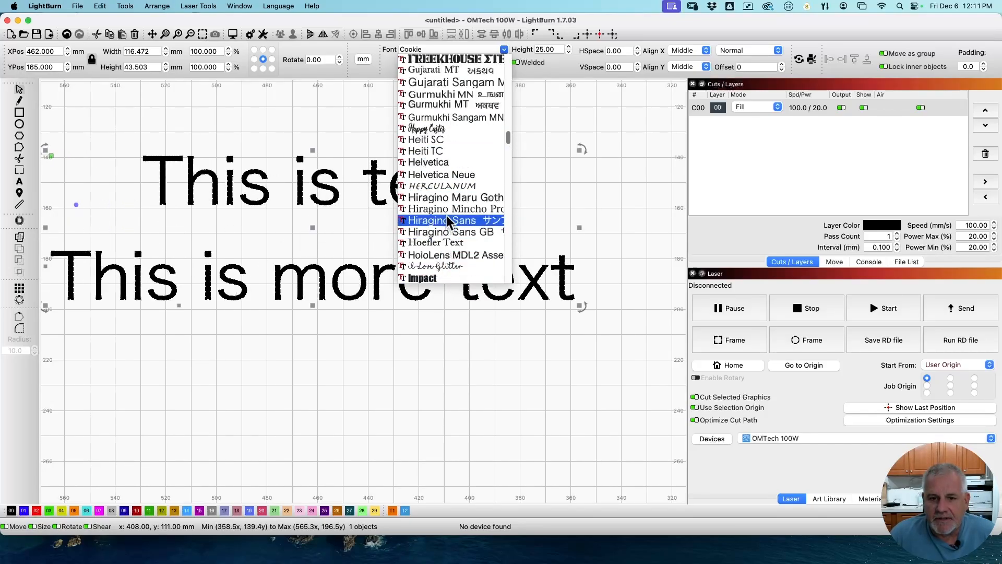
{"action": "left_click", "coordinate": [454, 129]}
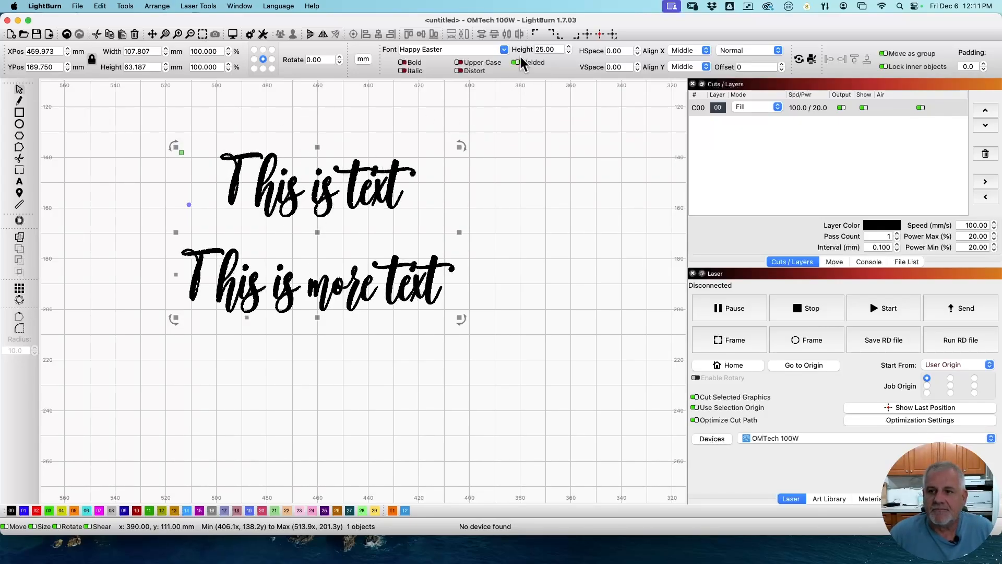
- Reduce the text height to 10 mm
{"action": "left_click", "coordinate": [568, 53]}
{"action": "left_click", "coordinate": [569, 53]}
{"action": "left_click", "coordinate": [569, 52]}
{"action": "left_click", "coordinate": [568, 53]}
{"action": "left_click", "coordinate": [569, 52]}
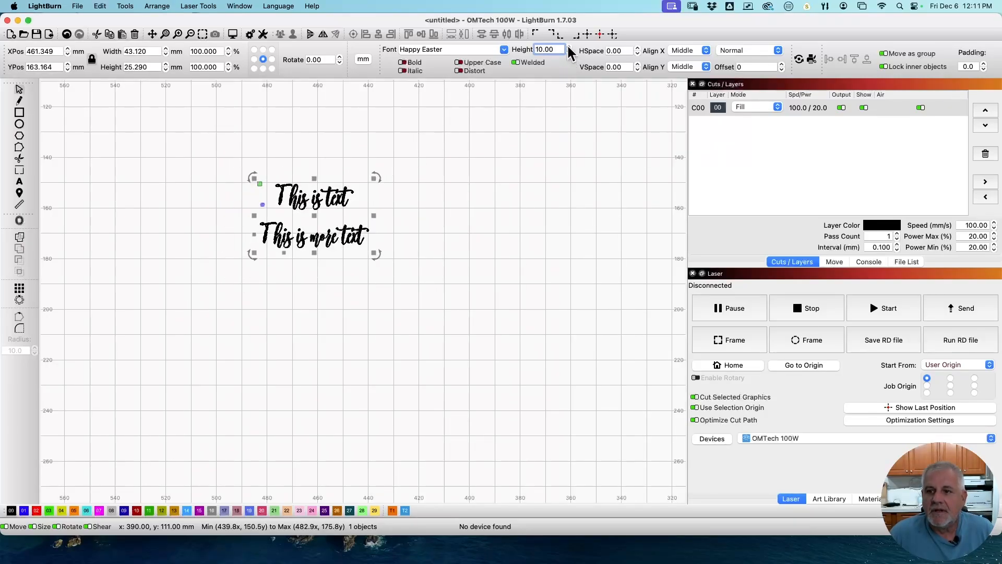
- Restore the text height to 25 mm
{"action": "left_click", "coordinate": [569, 46]}
{"action": "left_click", "coordinate": [568, 46]}
{"action": "left_click", "coordinate": [569, 47]}
{"action": "left_click", "coordinate": [569, 47]}
{"action": "left_click", "coordinate": [568, 47]}
{"action": "left_click", "coordinate": [569, 47]}
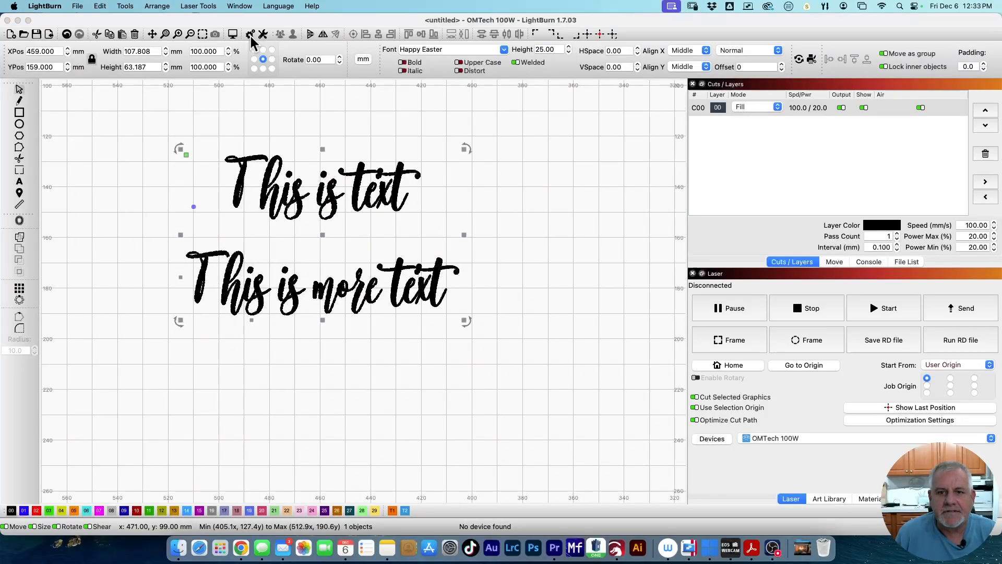
- Review the default font choices in the program's text settings and keep Arial
{"action": "left_click", "coordinate": [250, 36]}
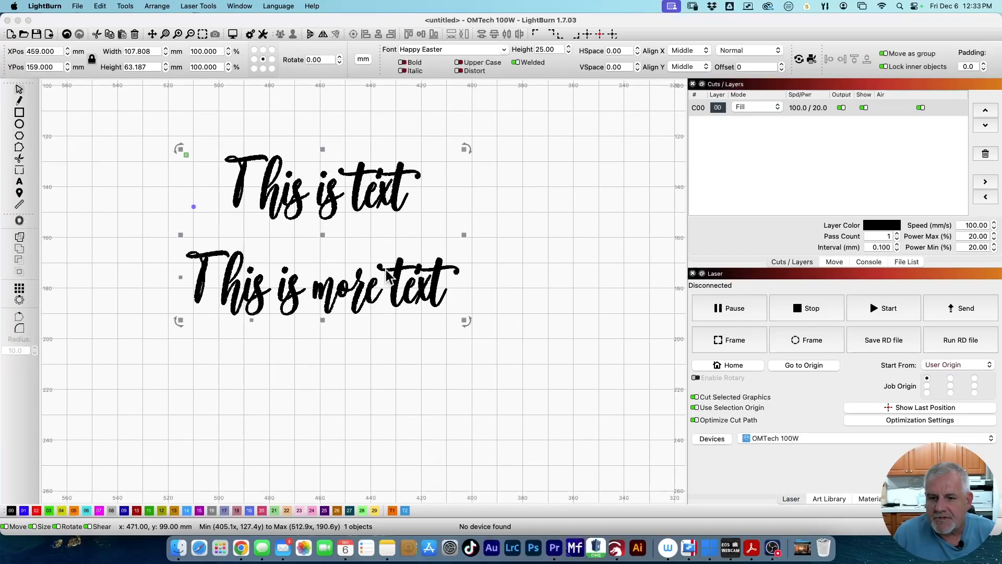
{"action": "left_click", "coordinate": [488, 269]}
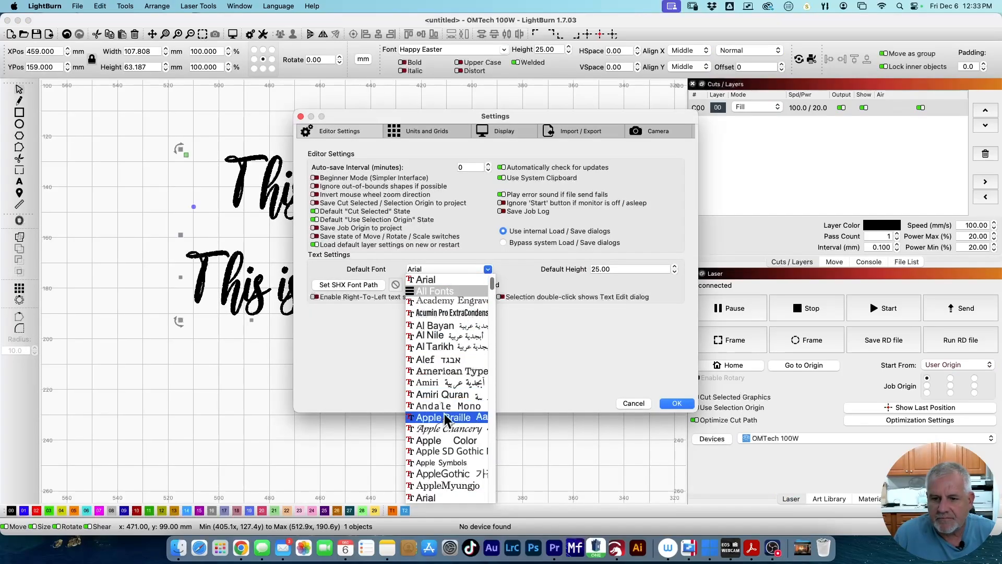
{"action": "left_click", "coordinate": [522, 269]}
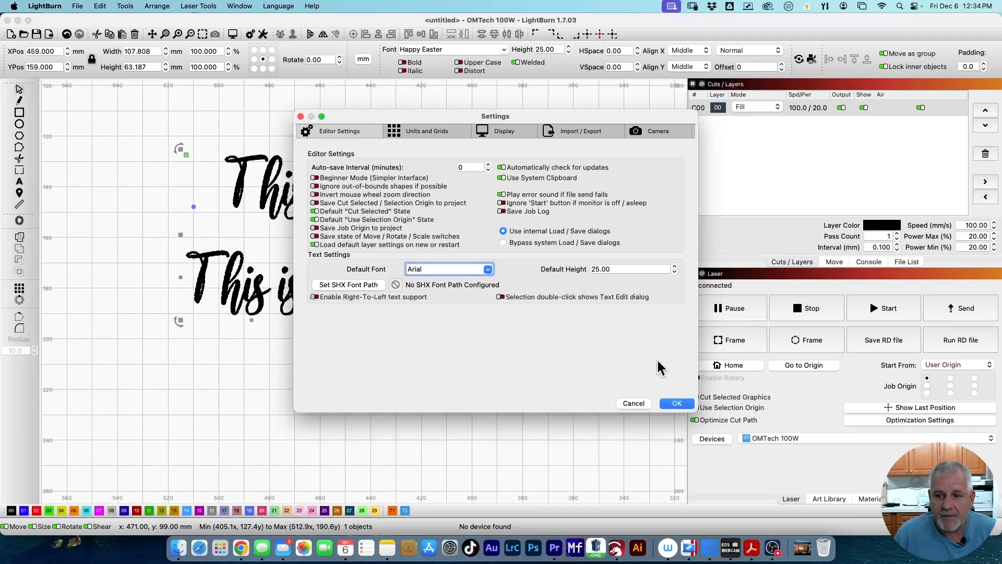
{"action": "left_click", "coordinate": [675, 402]}
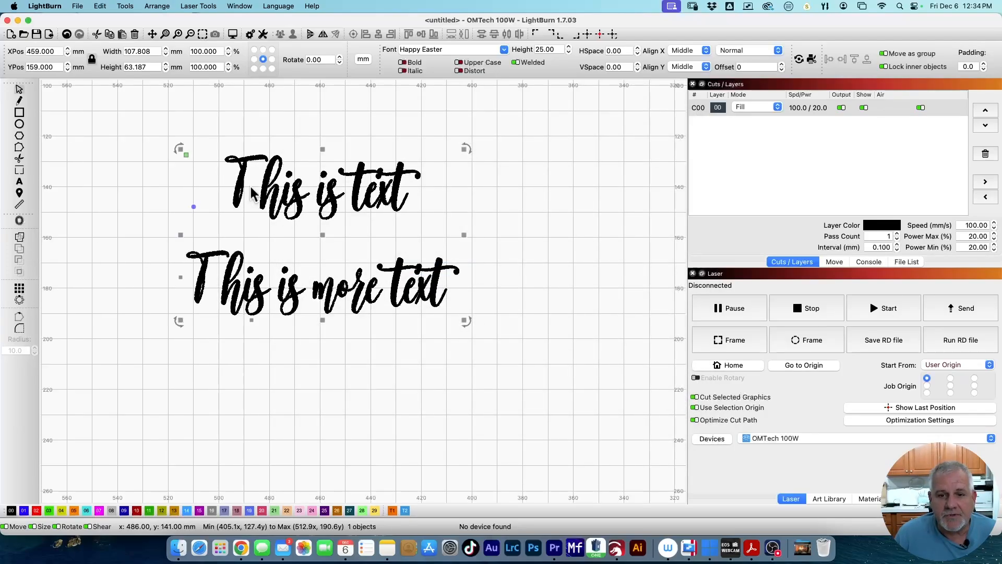
- Insert extra characters before "is" in the first text line directly on the canvas, and remove them again
{"action": "double_click", "coordinate": [316, 194]}
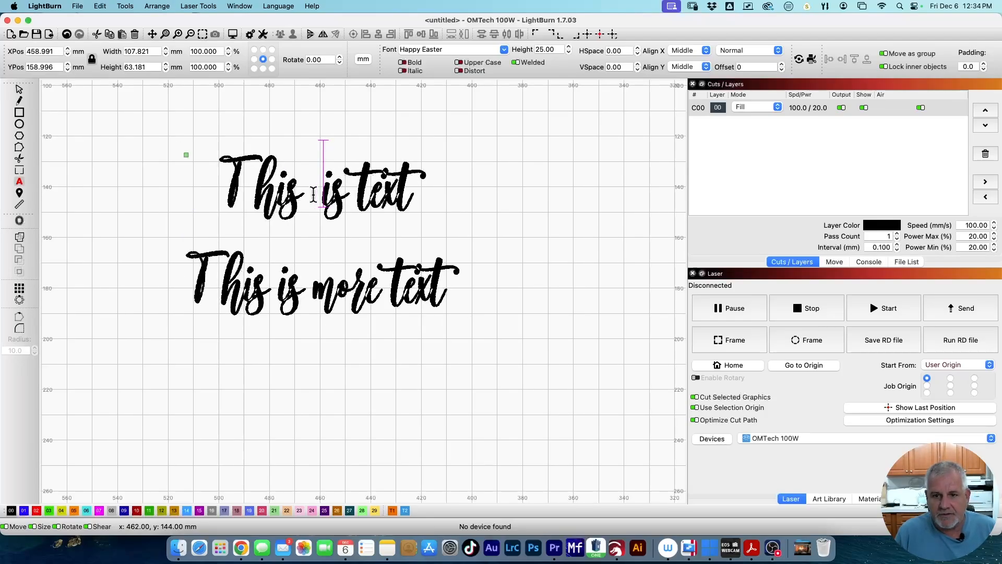
{"action": "type", "text": "tr"}
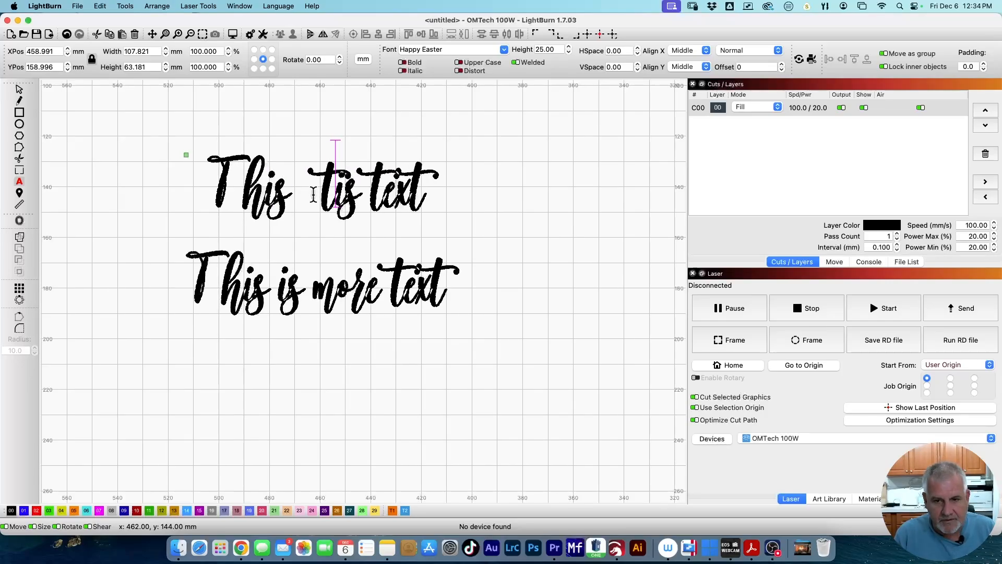
{"action": "key", "text": "BackSpace"}
{"action": "key", "text": "BackSpace"}
{"action": "key", "text": "BackSpace"}
{"action": "key", "text": "BackSpace"}
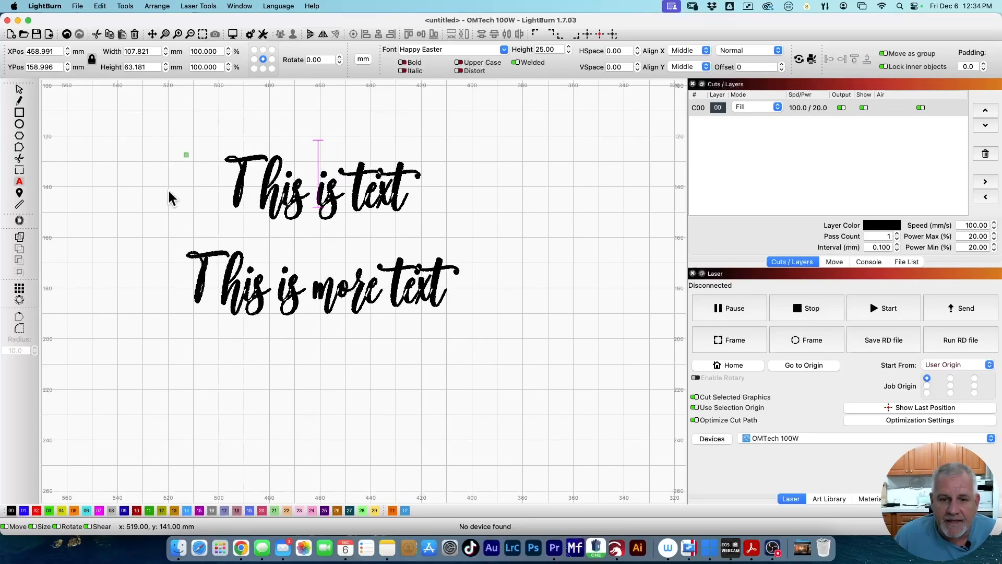
{"action": "left_click", "coordinate": [156, 160]}
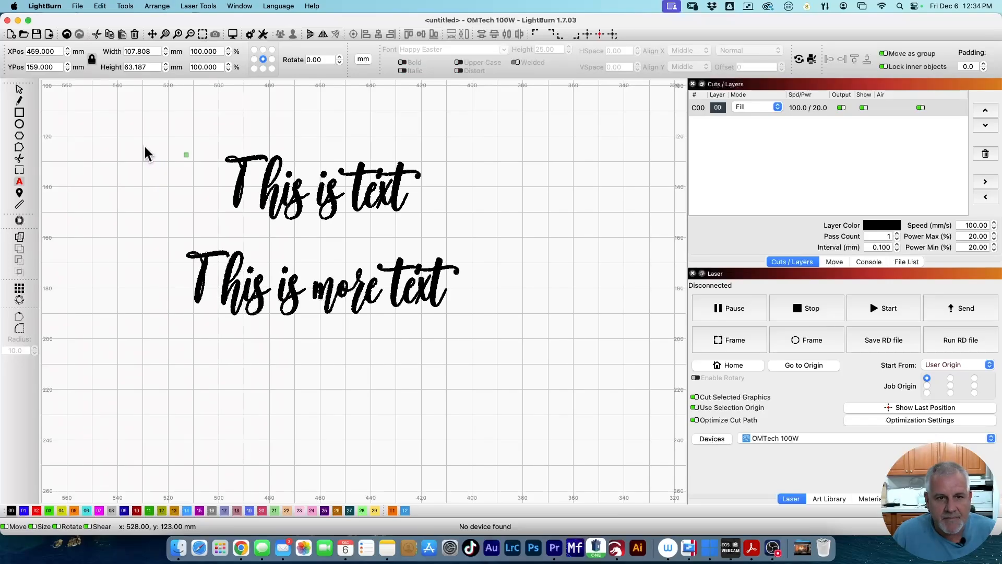
{"action": "key", "text": "Escape"}
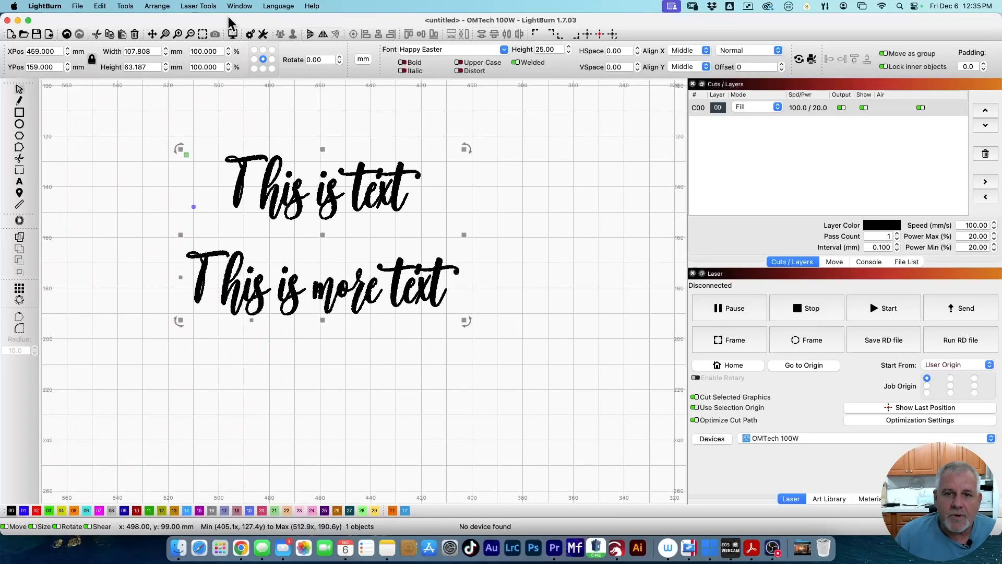
- Open the Edit Text Shape window for the two-line text, examine it beside the artwork, and close it without changes
{"action": "right_click", "coordinate": [294, 208]}
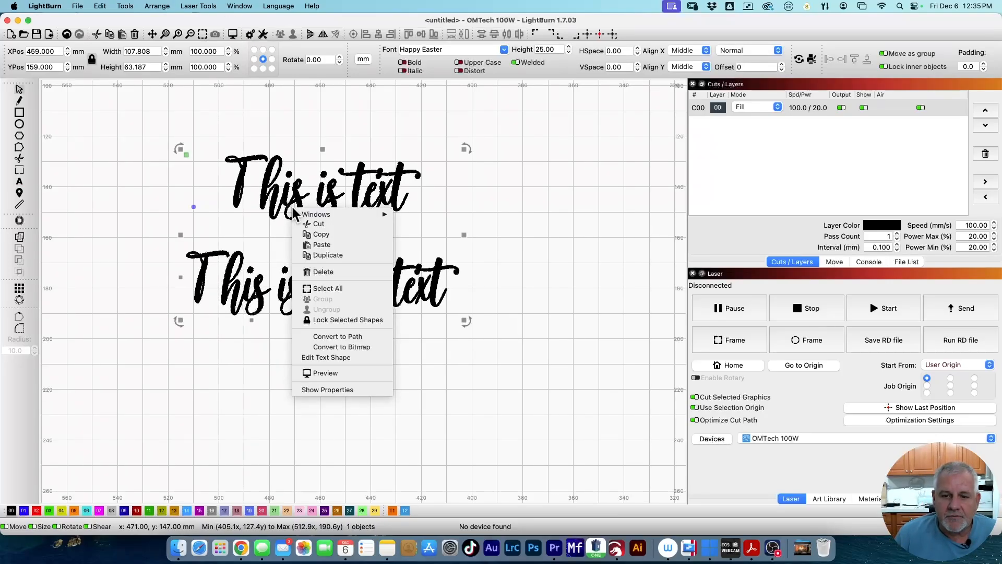
{"action": "left_click", "coordinate": [340, 359]}
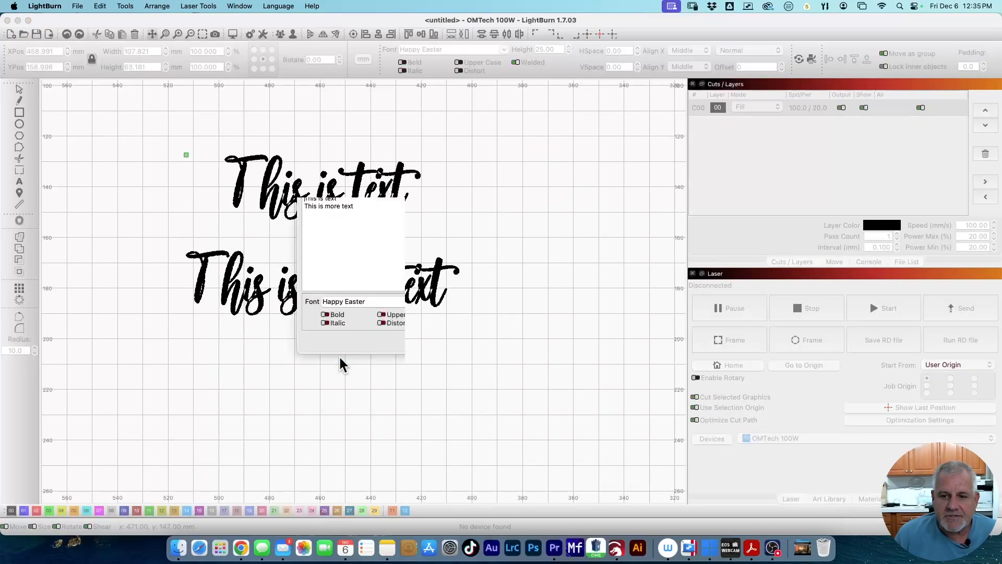
{"action": "left_click_drag", "start_coordinate": [444, 183], "coordinate": [547, 165]}
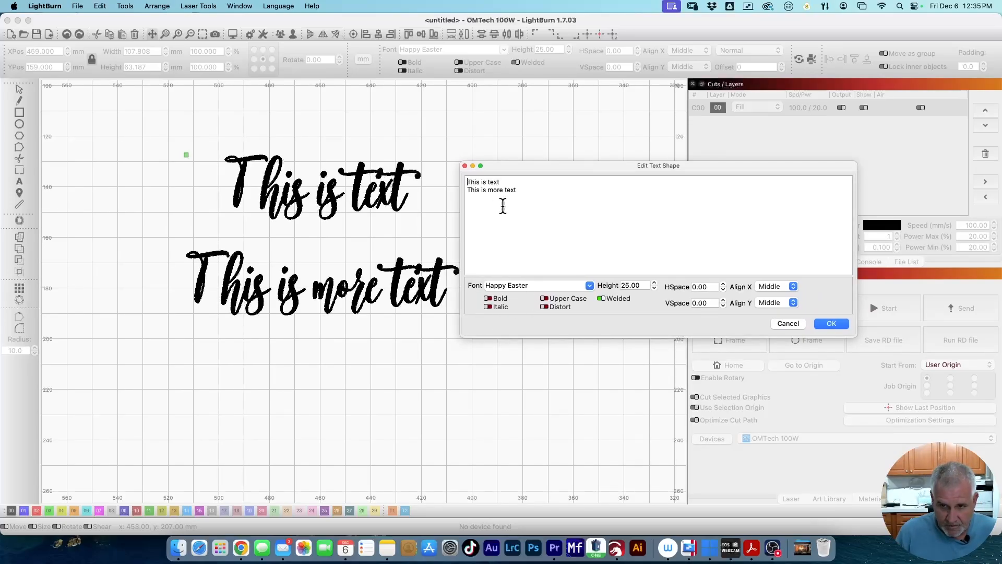
{"action": "key", "text": "Escape"}
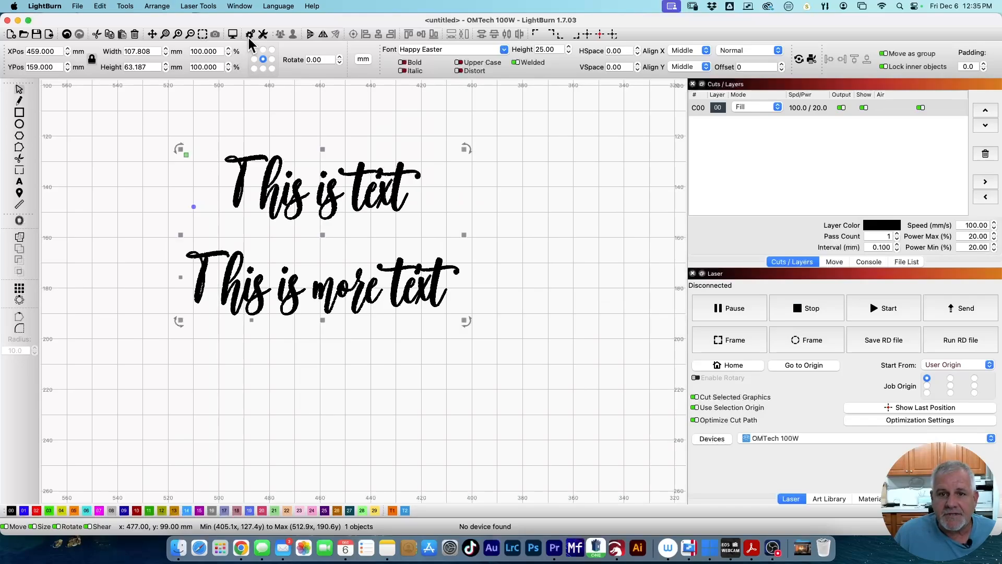
- Enable "Selection double-click shows Text Edit dialog" in the settings, and open that dialog for the text, placed clear of the artwork
{"action": "left_click", "coordinate": [250, 35]}
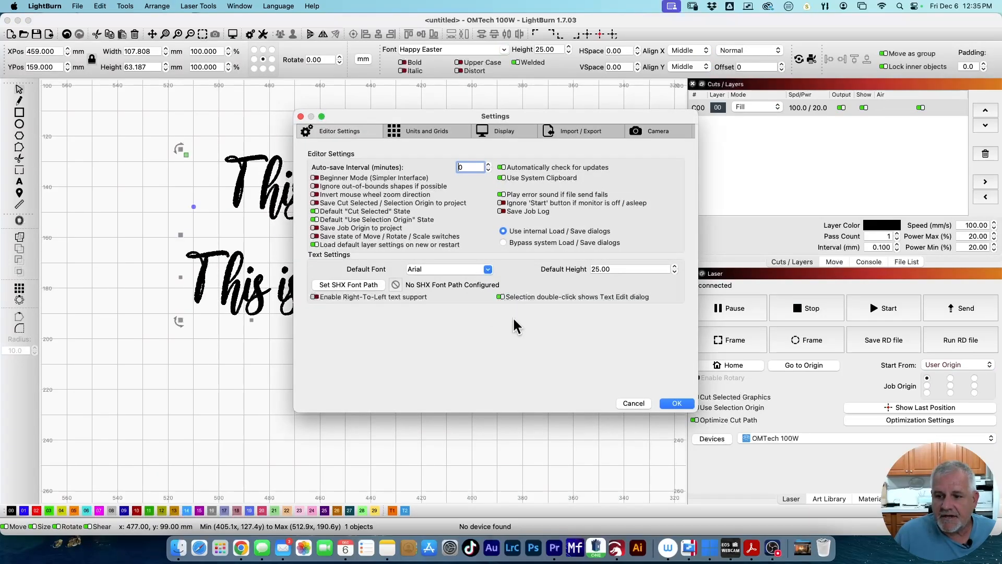
{"action": "left_click", "coordinate": [675, 403]}
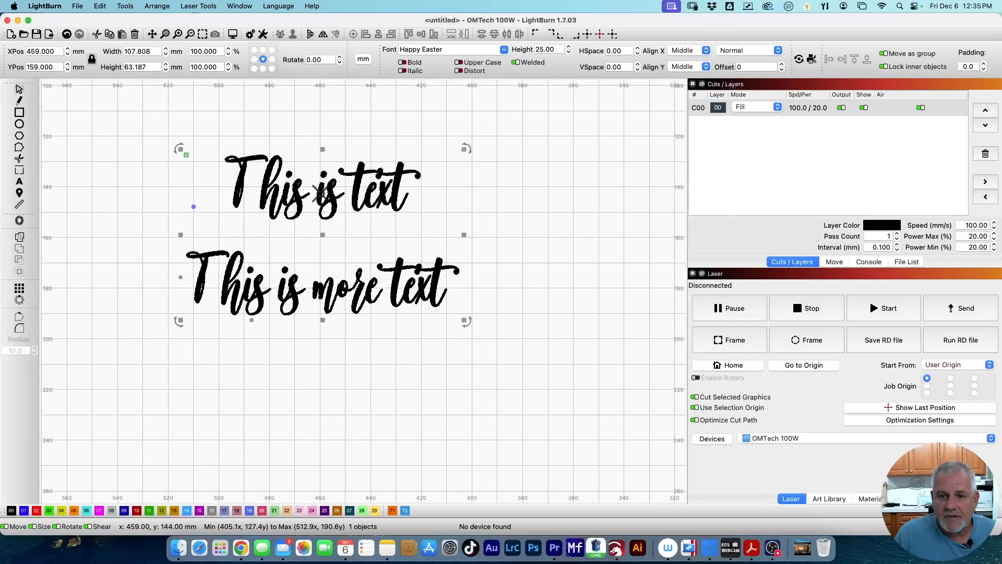
{"action": "double_click", "coordinate": [329, 199]}
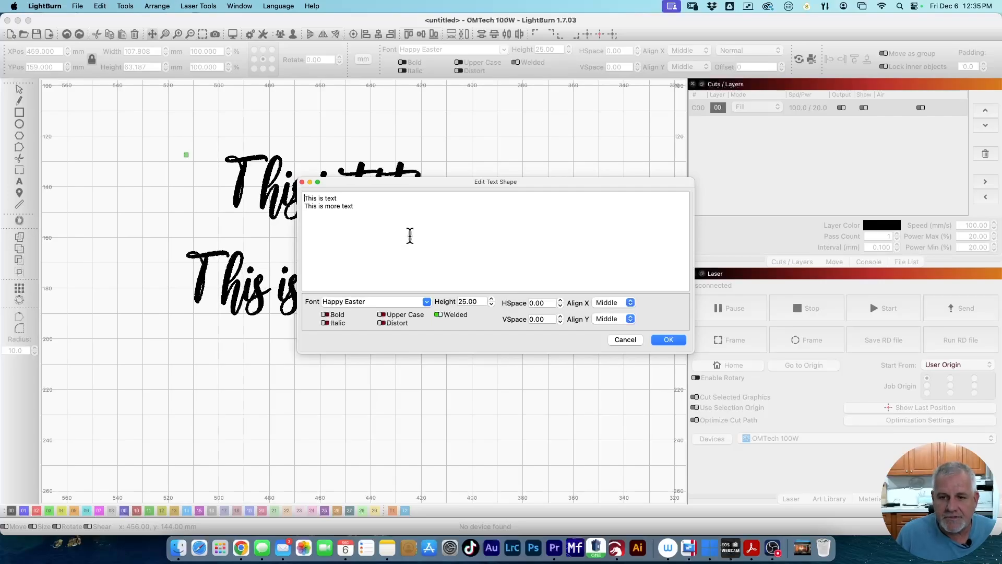
{"action": "left_click_drag", "start_coordinate": [455, 180], "coordinate": [660, 174]}
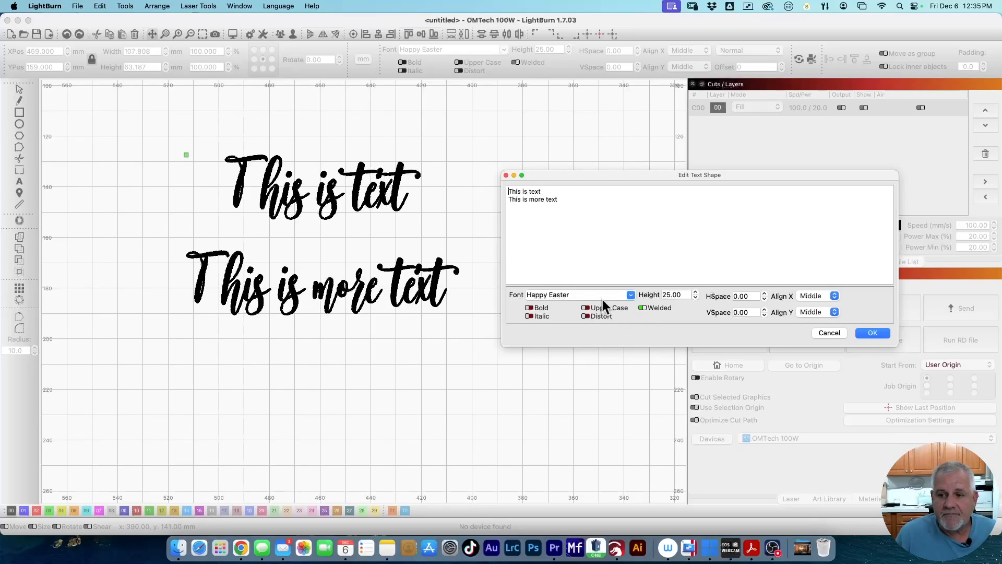
- Try Gurmukhi Sangam MN as the text's font, and change it to Georgia with the word "text" in the first line selected
{"action": "left_click", "coordinate": [631, 296]}
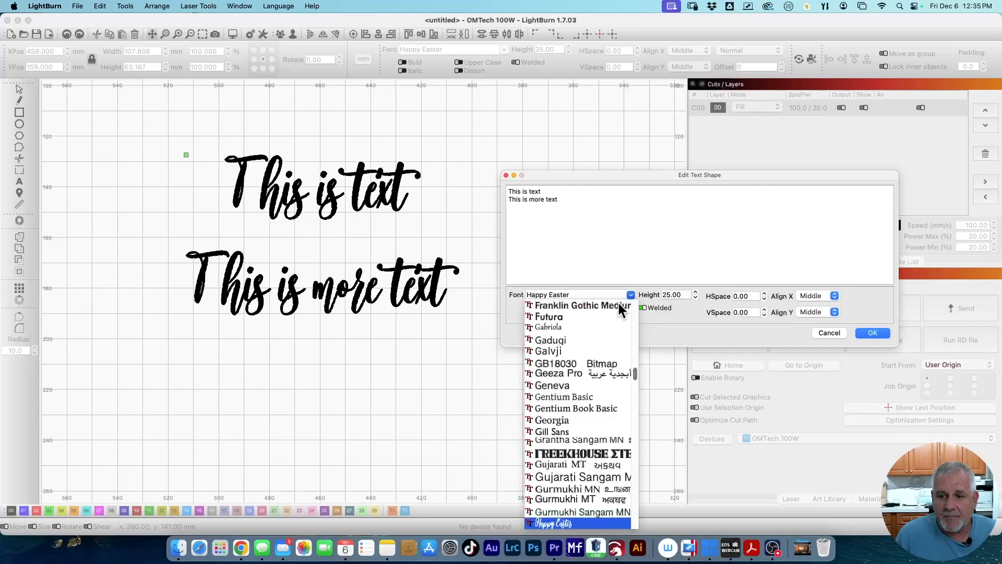
{"action": "left_click", "coordinate": [582, 511]}
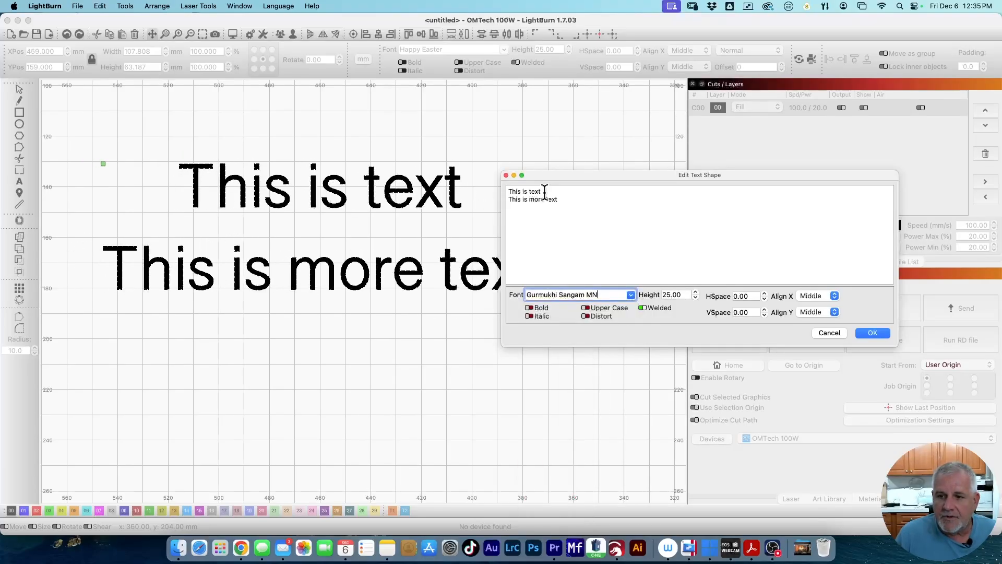
{"action": "left_click_drag", "start_coordinate": [527, 191], "coordinate": [551, 188]}
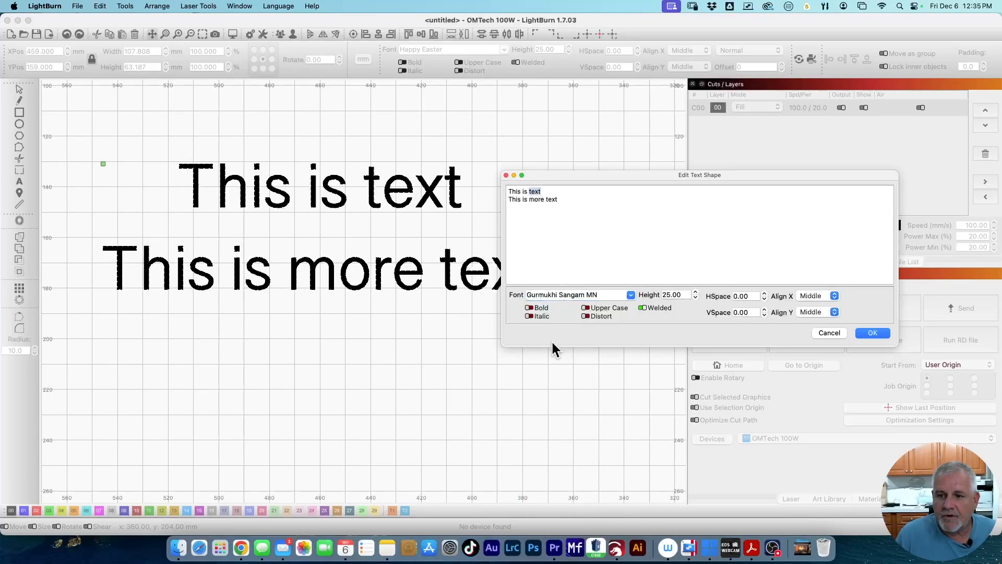
{"action": "left_click", "coordinate": [631, 296]}
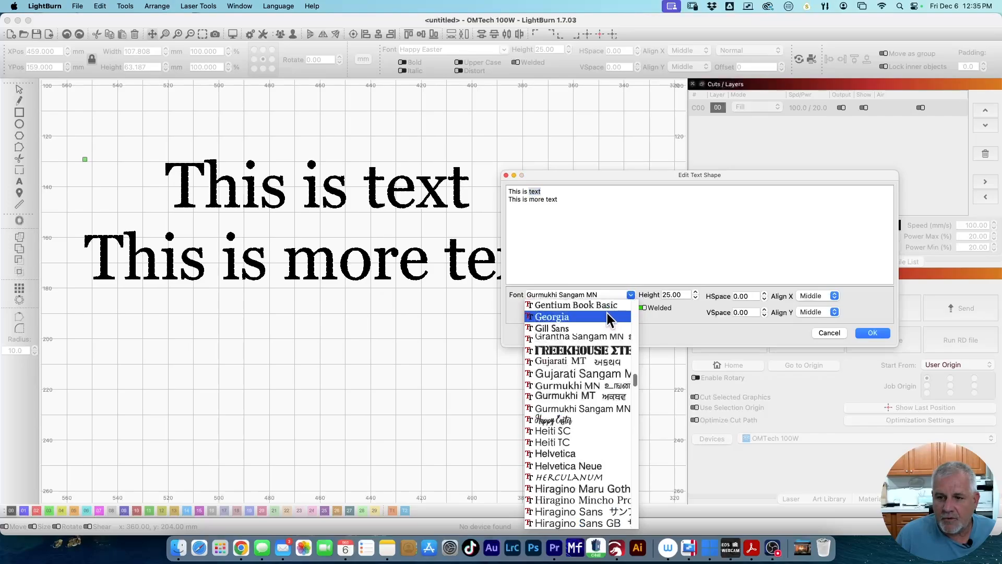
{"action": "left_click", "coordinate": [607, 312]}
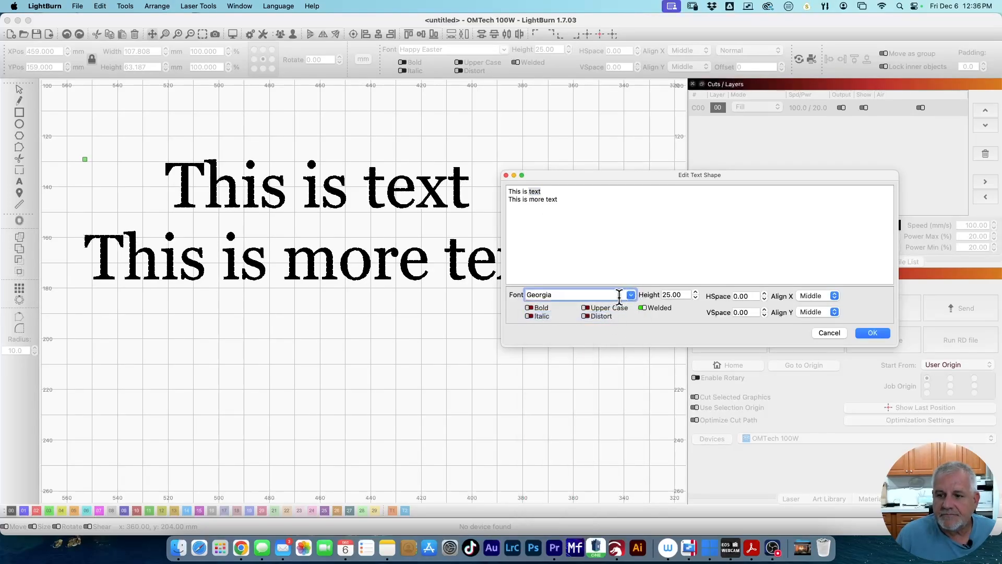
- Try the Bold, Italic and Upper Case styles on the text one at a time, turning each back off
{"action": "left_click", "coordinate": [531, 308]}
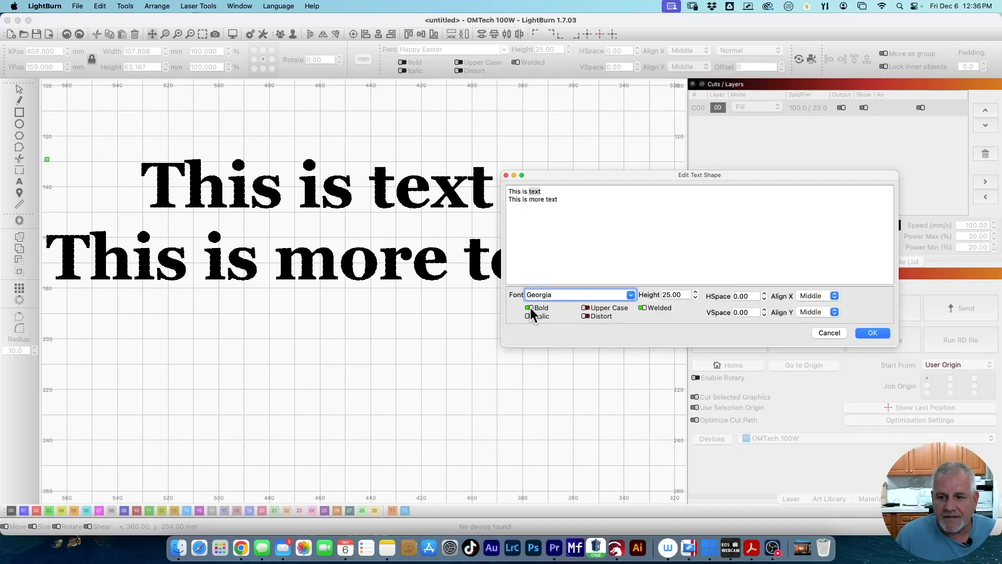
{"action": "left_click", "coordinate": [531, 308]}
{"action": "left_click", "coordinate": [531, 315]}
{"action": "left_click", "coordinate": [531, 316]}
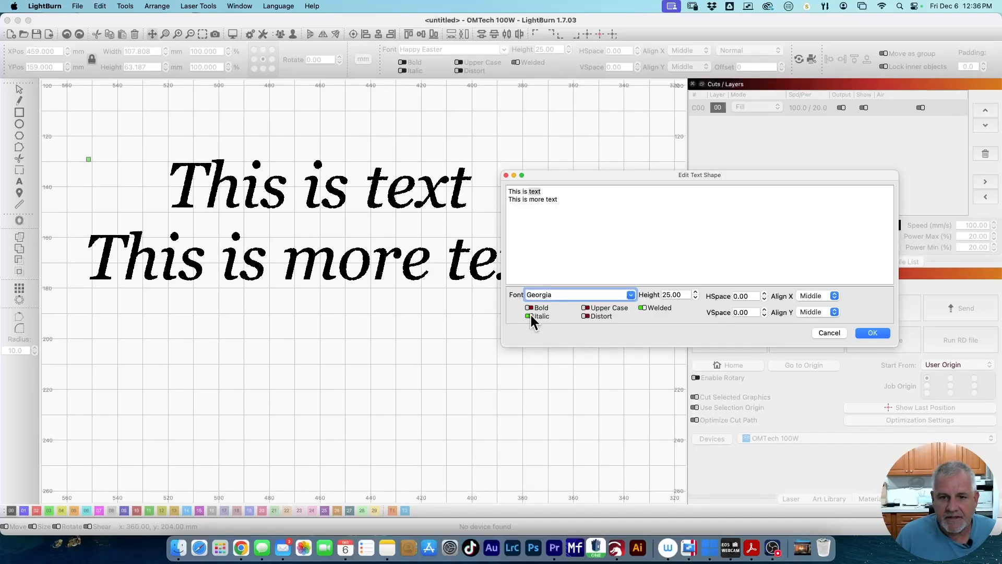
{"action": "left_click", "coordinate": [586, 308]}
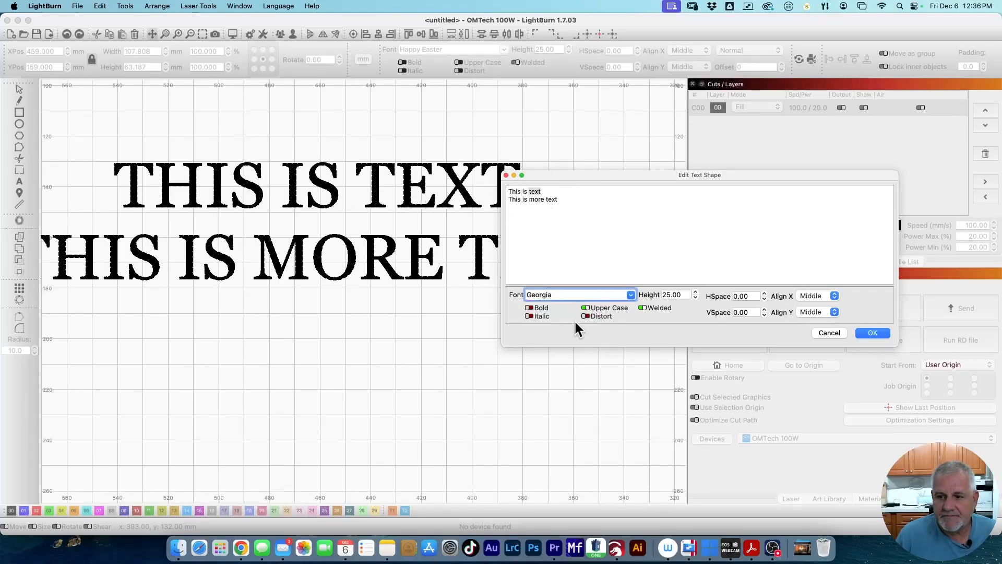
{"action": "left_click", "coordinate": [585, 308]}
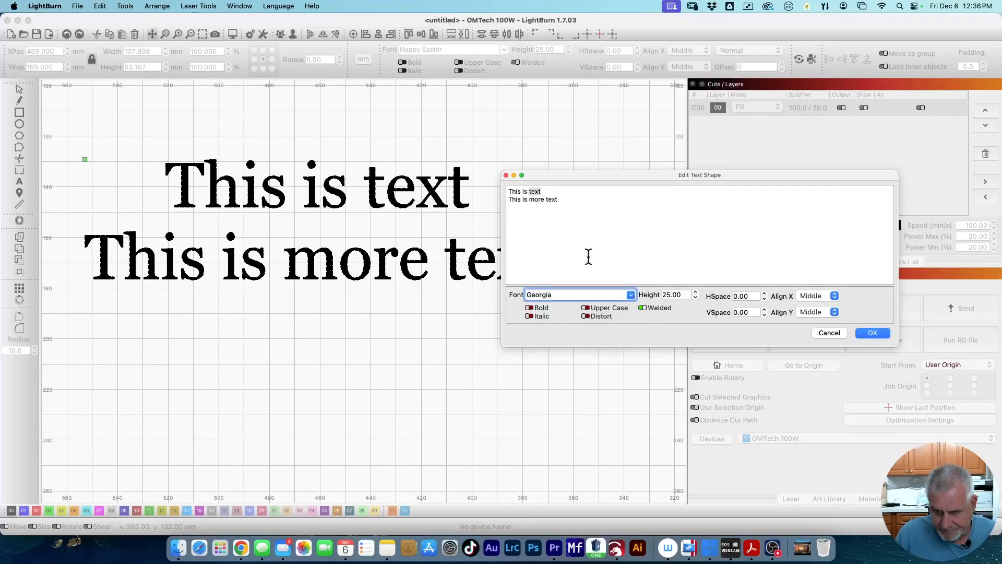
- Try HSpace values of 7.00 and -4.00 with the dialog moved clear of the artwork, and reset HSpace to 0.00
{"action": "left_click_drag", "start_coordinate": [568, 176], "coordinate": [641, 194]}
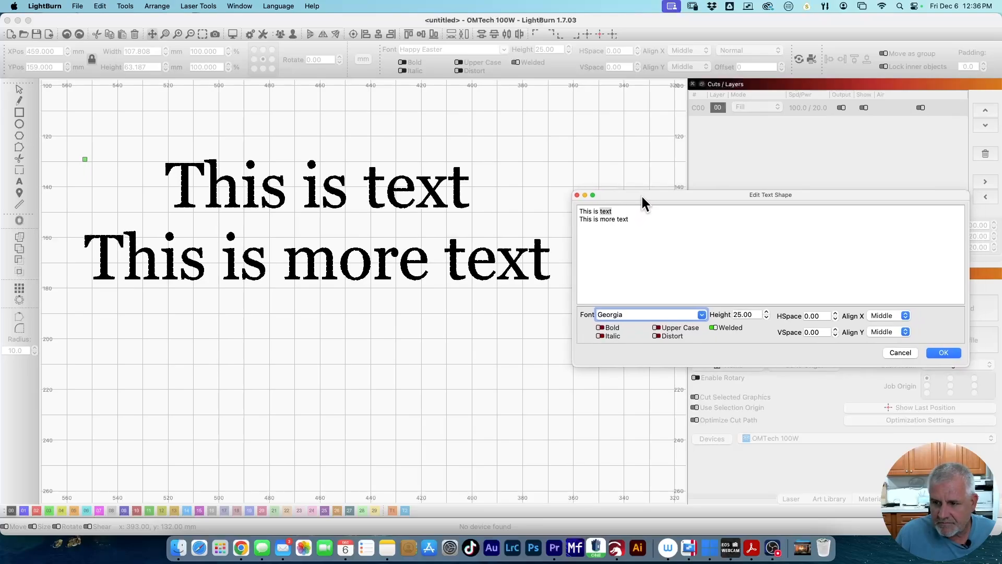
{"action": "left_click", "coordinate": [834, 312]}
{"action": "left_click", "coordinate": [834, 312]}
{"action": "left_click", "coordinate": [835, 311]}
{"action": "left_click", "coordinate": [835, 312]}
{"action": "left_click", "coordinate": [834, 311]}
{"action": "left_click", "coordinate": [835, 311]}
{"action": "left_click", "coordinate": [834, 312]}
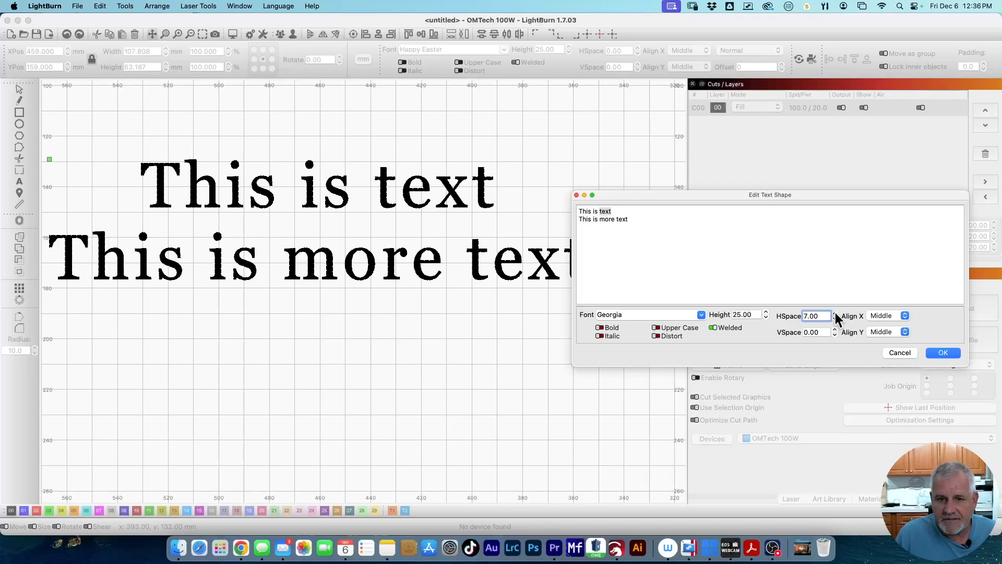
{"action": "left_click", "coordinate": [835, 320]}
{"action": "left_click", "coordinate": [835, 319]}
{"action": "left_click", "coordinate": [835, 320]}
{"action": "left_click", "coordinate": [835, 320]}
{"action": "left_click", "coordinate": [835, 319]}
{"action": "left_click", "coordinate": [835, 320]}
{"action": "left_click", "coordinate": [835, 319]}
{"action": "left_click", "coordinate": [834, 319]}
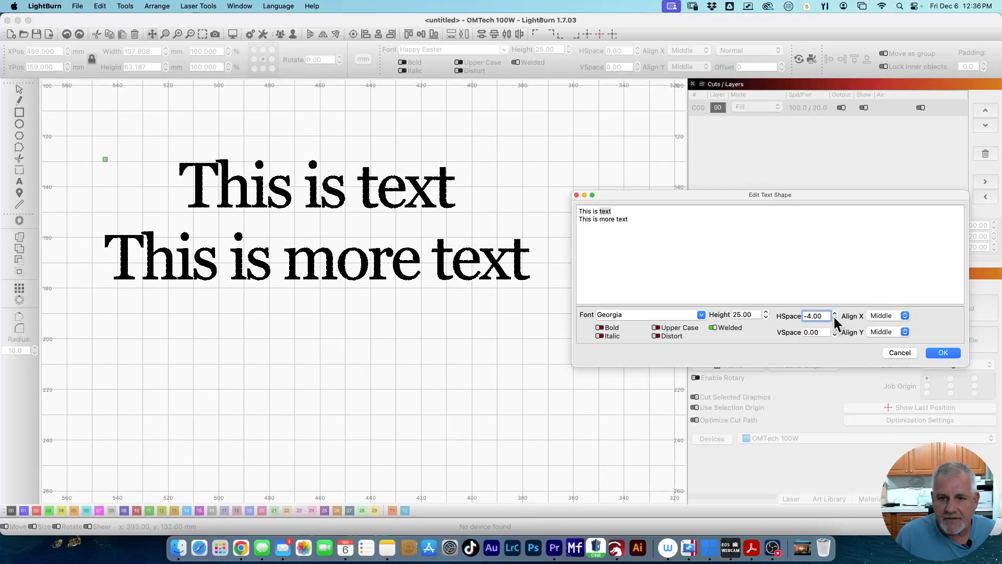
{"action": "left_click", "coordinate": [834, 312]}
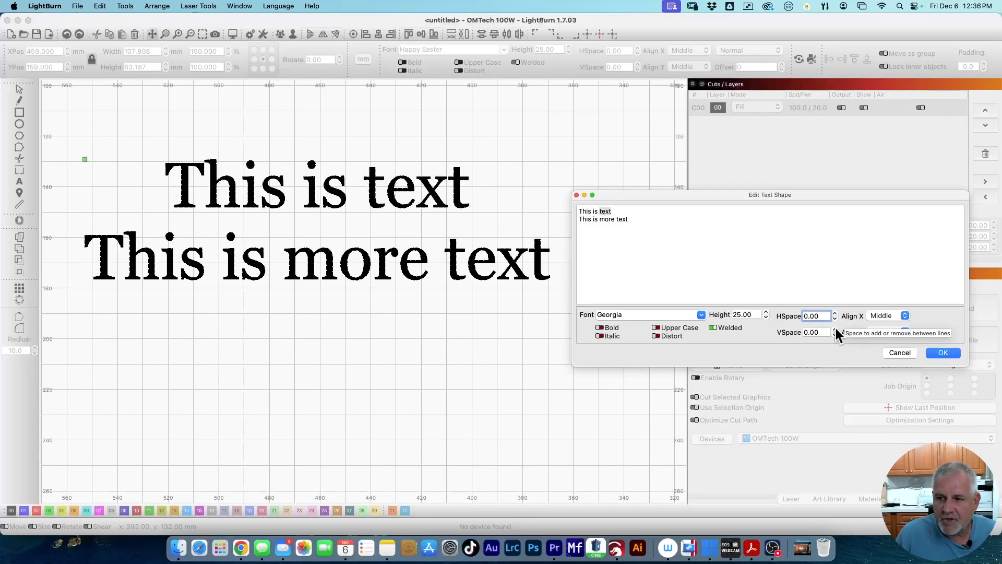
- Try a VSpace of -40.00 to tighten the two text lines, and return VSpace to 0.00
{"action": "left_click", "coordinate": [835, 330]}
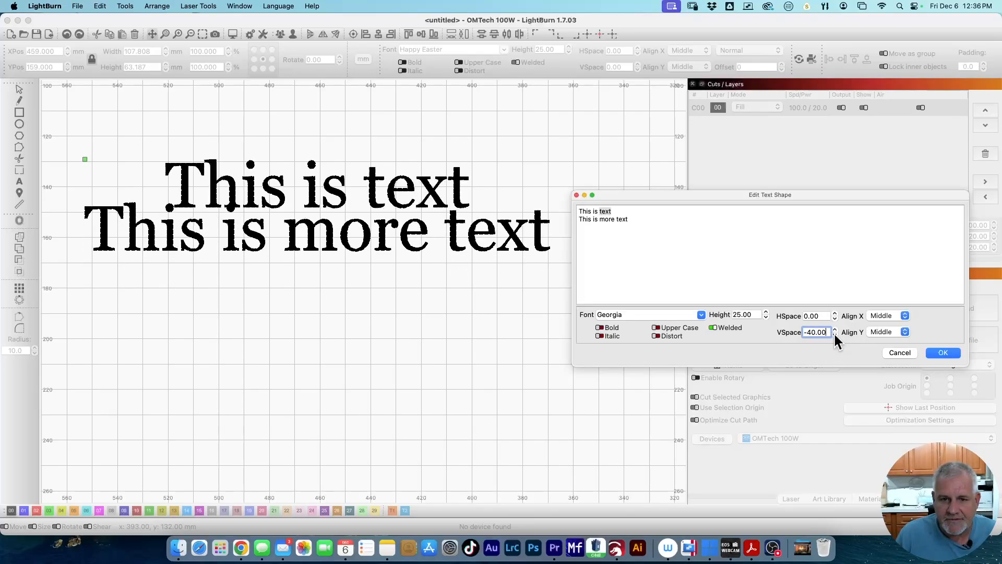
{"action": "left_click", "coordinate": [834, 329]}
{"action": "left_click", "coordinate": [834, 328]}
{"action": "left_click", "coordinate": [834, 329]}
{"action": "left_click", "coordinate": [835, 328]}
{"action": "left_click", "coordinate": [835, 328]}
{"action": "left_click", "coordinate": [834, 329]}
{"action": "left_click", "coordinate": [834, 328]}
{"action": "left_click", "coordinate": [834, 328]}
{"action": "left_click", "coordinate": [834, 329]}
{"action": "left_click", "coordinate": [835, 329]}
{"action": "left_click", "coordinate": [835, 329]}
{"action": "left_click", "coordinate": [834, 328]}
{"action": "left_click", "coordinate": [835, 335]}
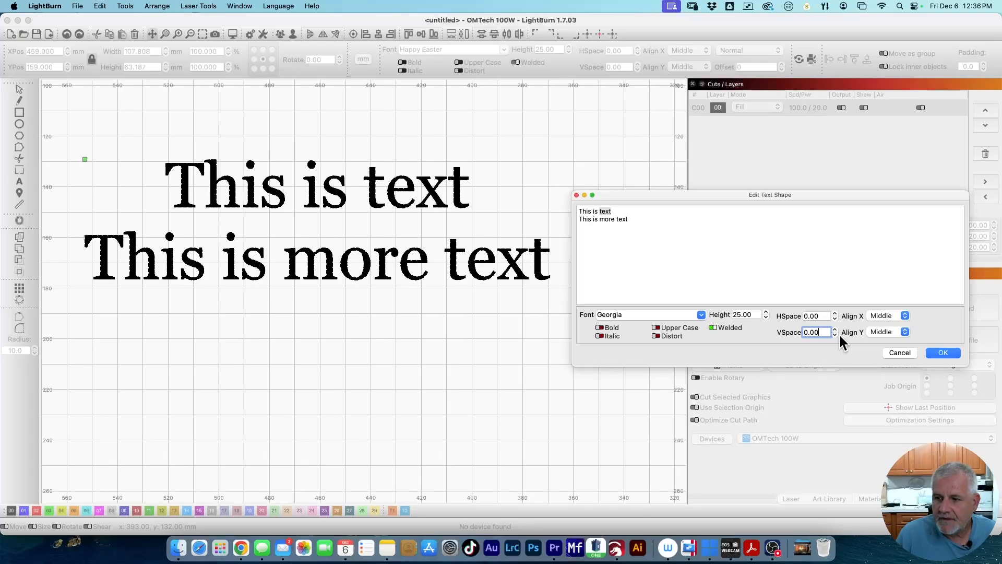
- Try Left and Right for the text's Align X, and set it back to Middle
{"action": "left_click", "coordinate": [897, 315]}
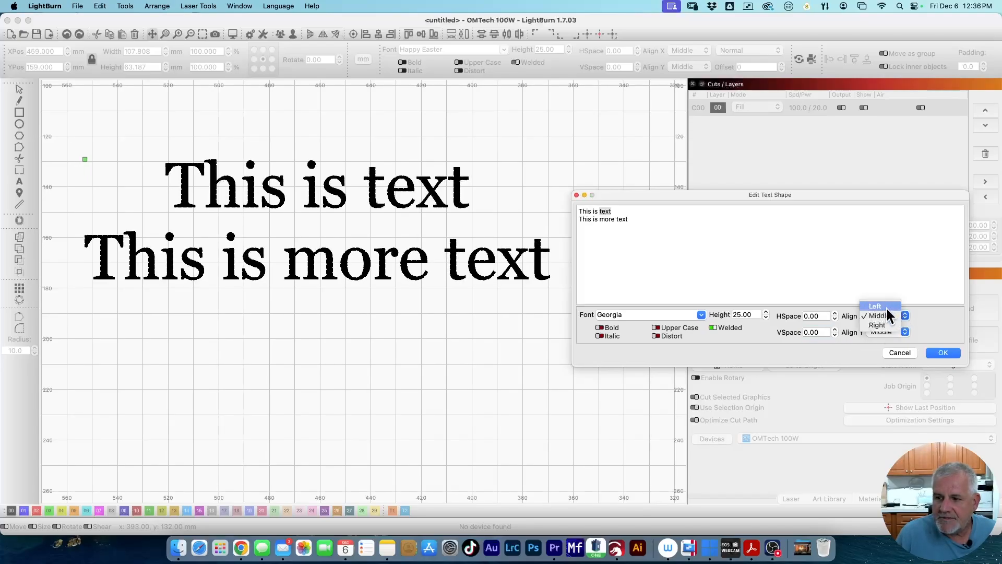
{"action": "left_click", "coordinate": [886, 308]}
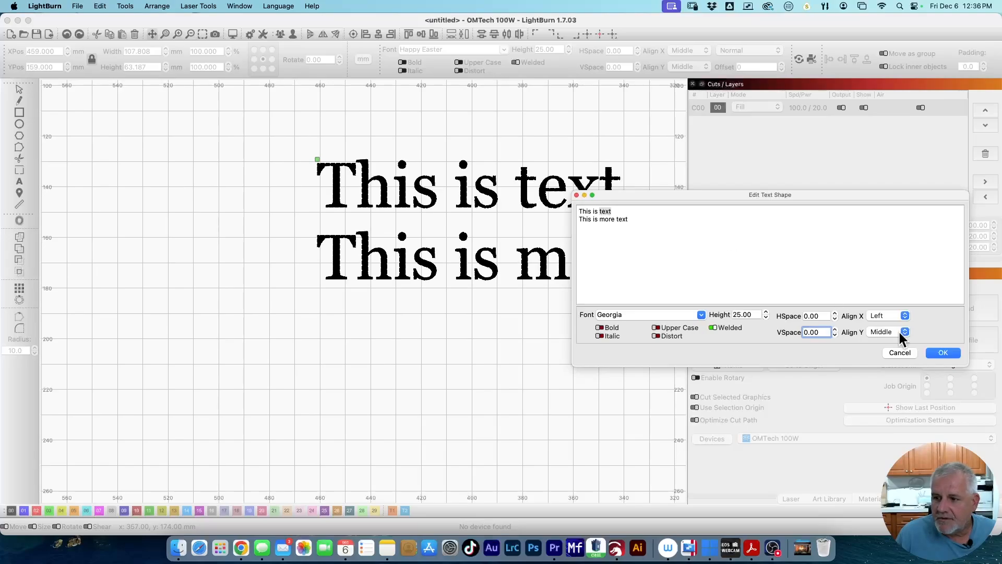
{"action": "left_click", "coordinate": [904, 317]}
{"action": "left_click", "coordinate": [883, 334]}
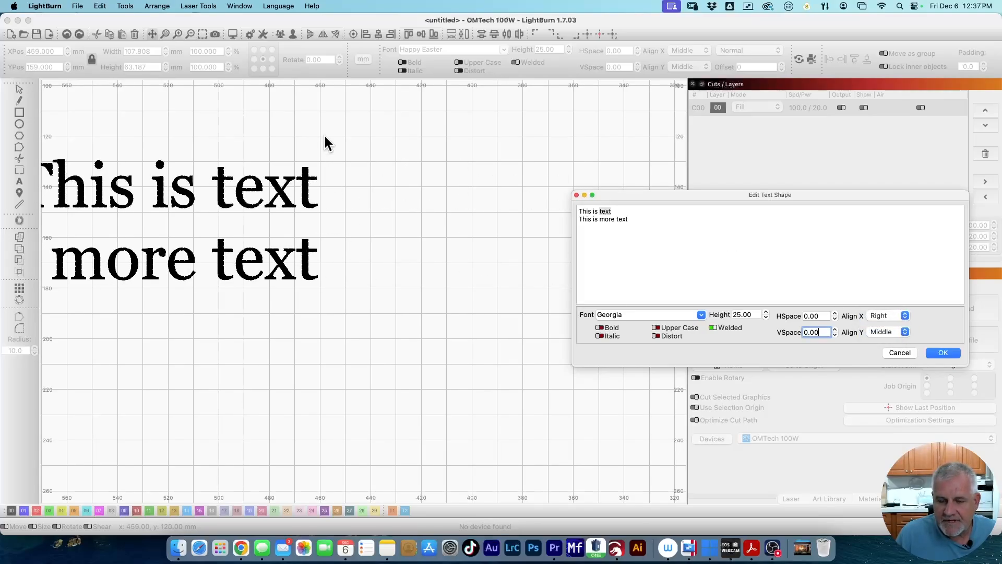
{"action": "left_click", "coordinate": [890, 316]}
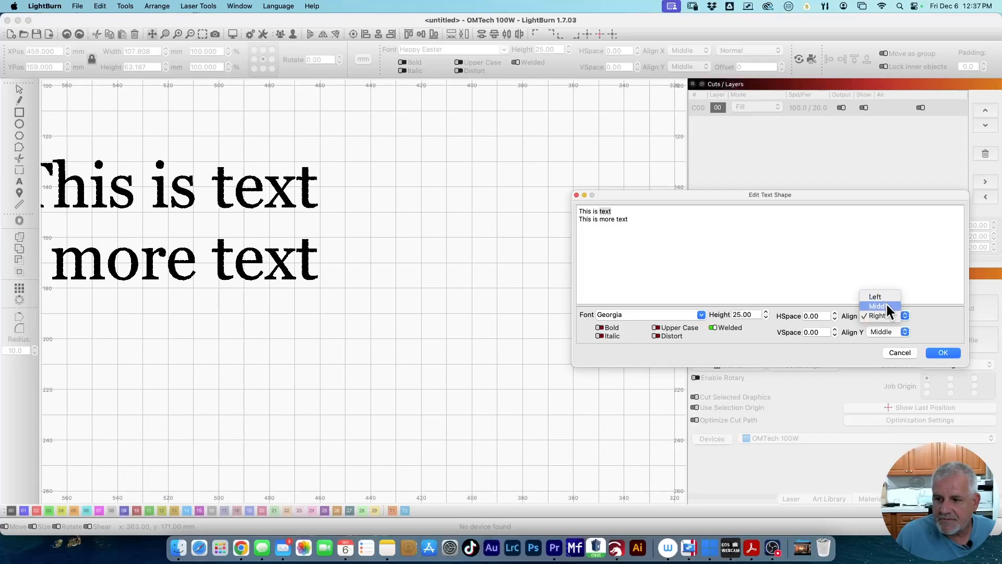
{"action": "left_click", "coordinate": [886, 305]}
- Try the other Align Y options on the text, and set Align Y back to Middle
{"action": "left_click", "coordinate": [898, 330]}
{"action": "left_click", "coordinate": [897, 339]}
{"action": "left_click", "coordinate": [894, 331]}
{"action": "left_click", "coordinate": [883, 312]}
{"action": "left_click", "coordinate": [888, 331]}
{"action": "left_click", "coordinate": [891, 340]}
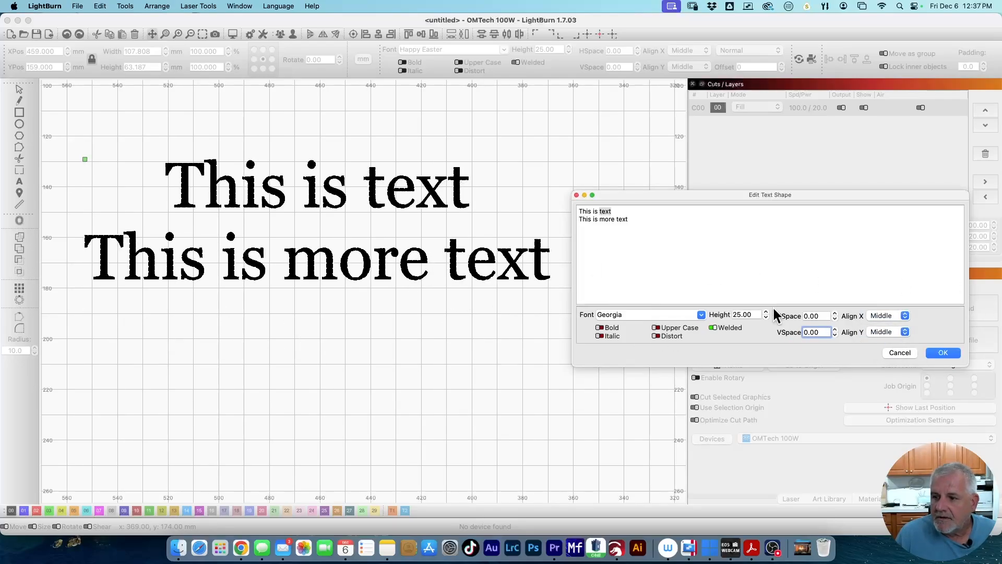
- Set the font of the two-line text to Happy Easter
{"action": "left_click", "coordinate": [701, 315]}
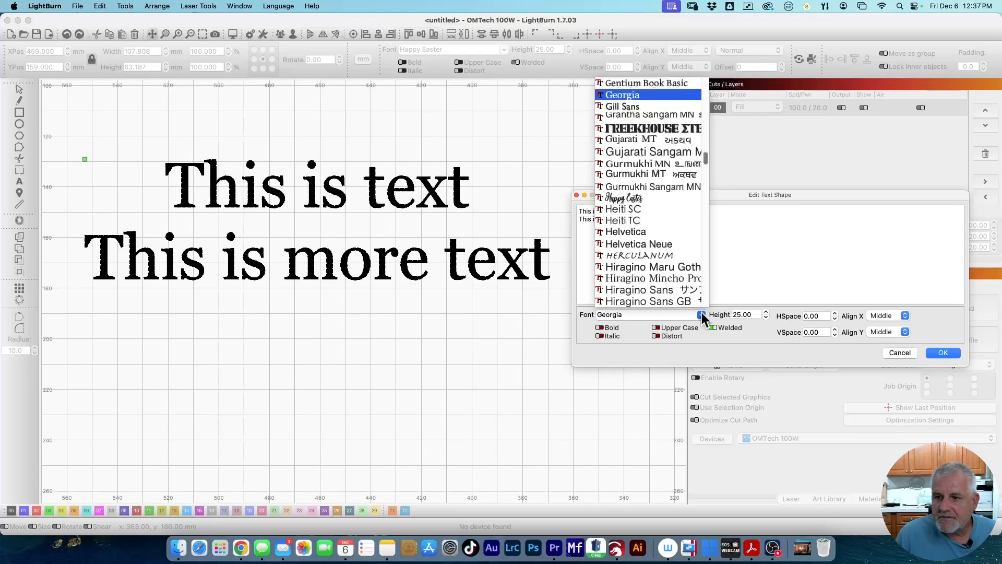
{"action": "left_click", "coordinate": [633, 201]}
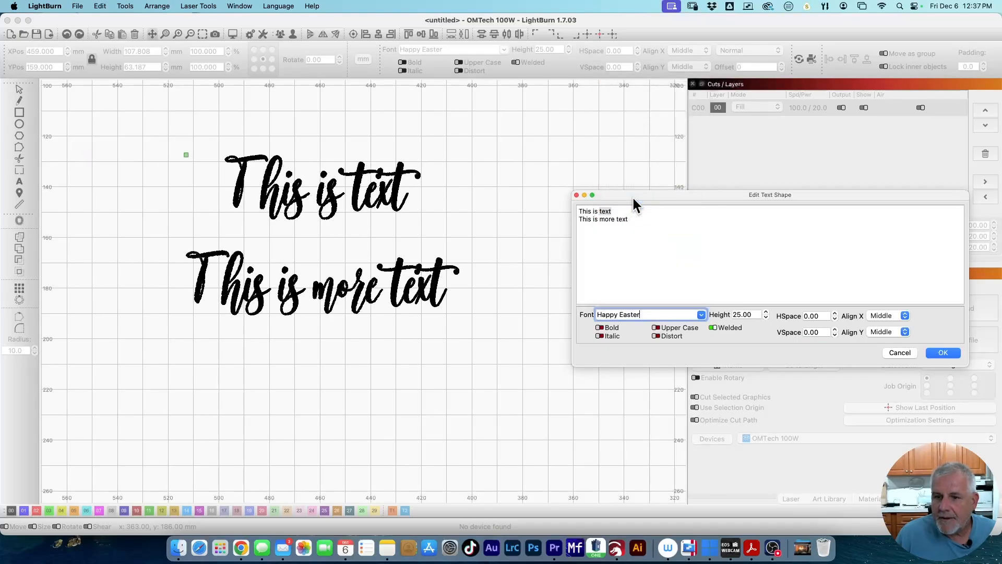
- Compare the overlapping script letters with Welded off and on, leave Welded on, and accept the text edits
{"action": "left_click", "coordinate": [714, 328]}
{"action": "scroll", "coordinate": [295, 204], "scroll_direction": "up", "scroll_amount": 8}
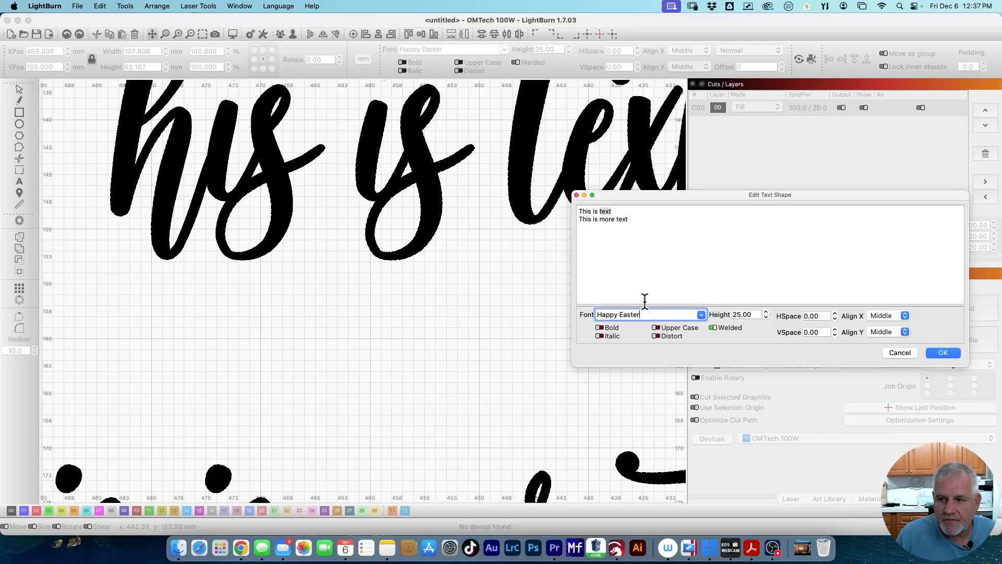
{"action": "left_click", "coordinate": [713, 328]}
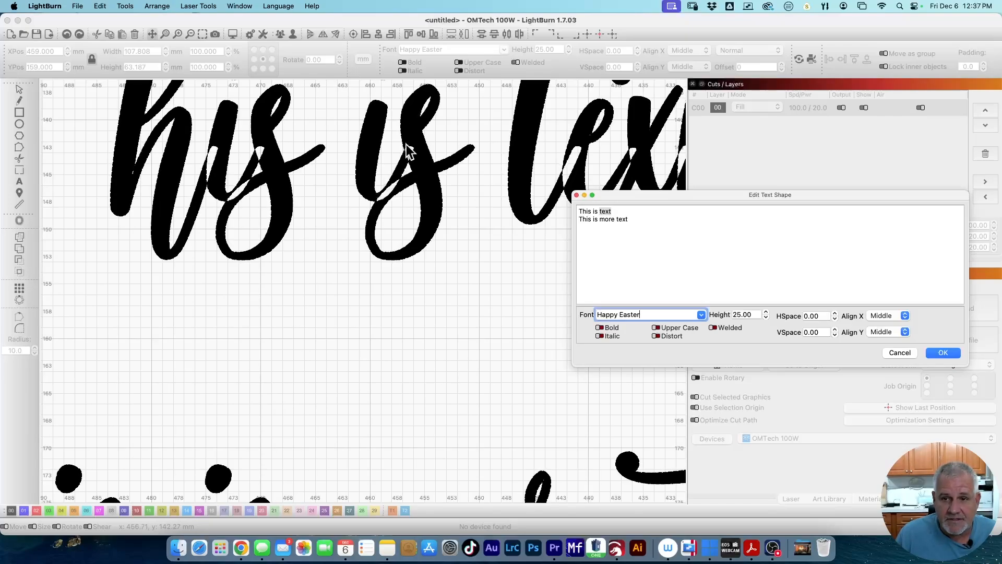
{"action": "left_click", "coordinate": [714, 327]}
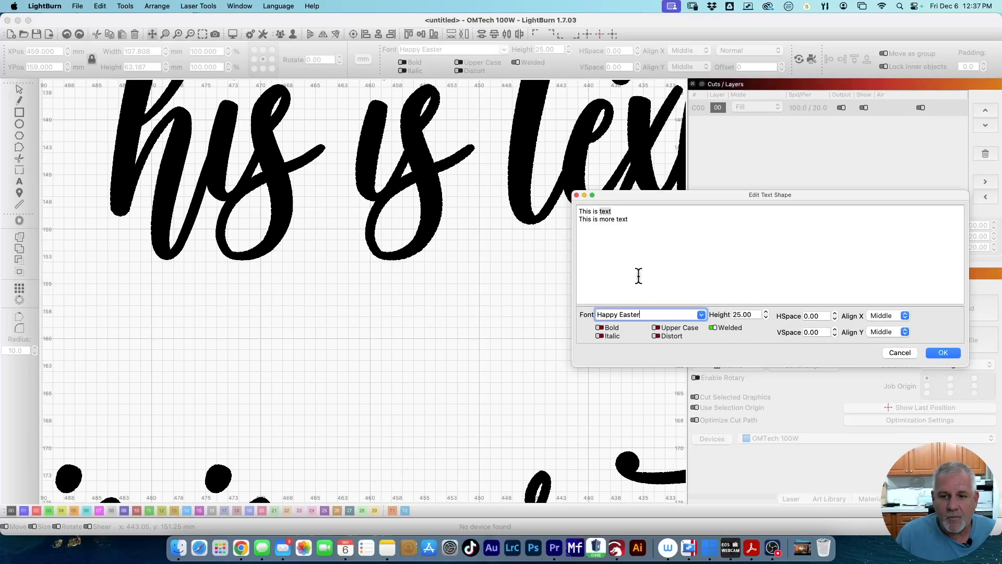
{"action": "scroll", "coordinate": [324, 284], "scroll_direction": "down", "scroll_amount": 3}
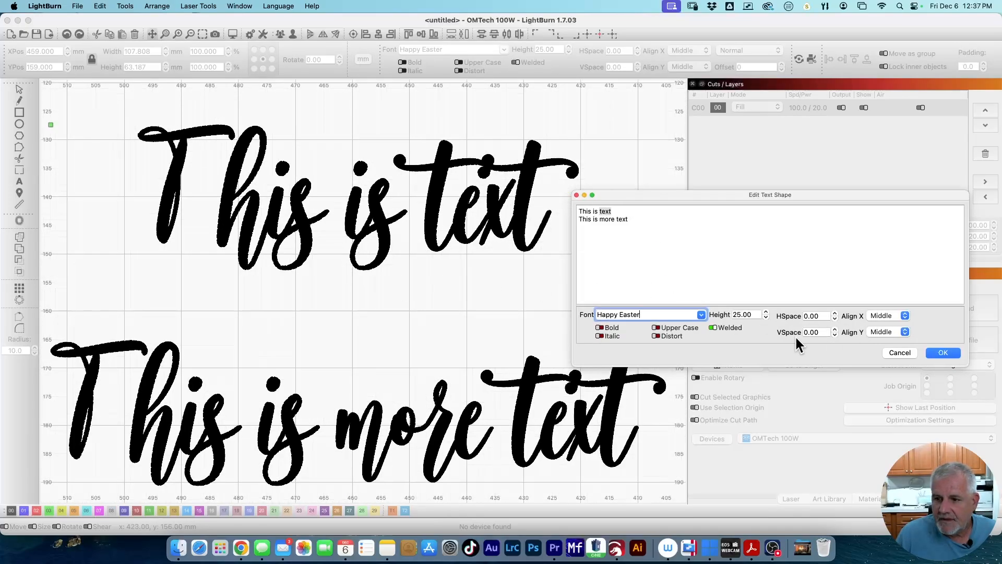
{"action": "left_click", "coordinate": [943, 353]}
- Bend the two-line text into an arch with its ends curving down, about 89 mm wide and 107 mm high overall
{"action": "scroll", "coordinate": [459, 313], "scroll_direction": "down", "scroll_amount": 3}
{"action": "scroll", "coordinate": [382, 282], "scroll_direction": "down", "scroll_amount": 3}
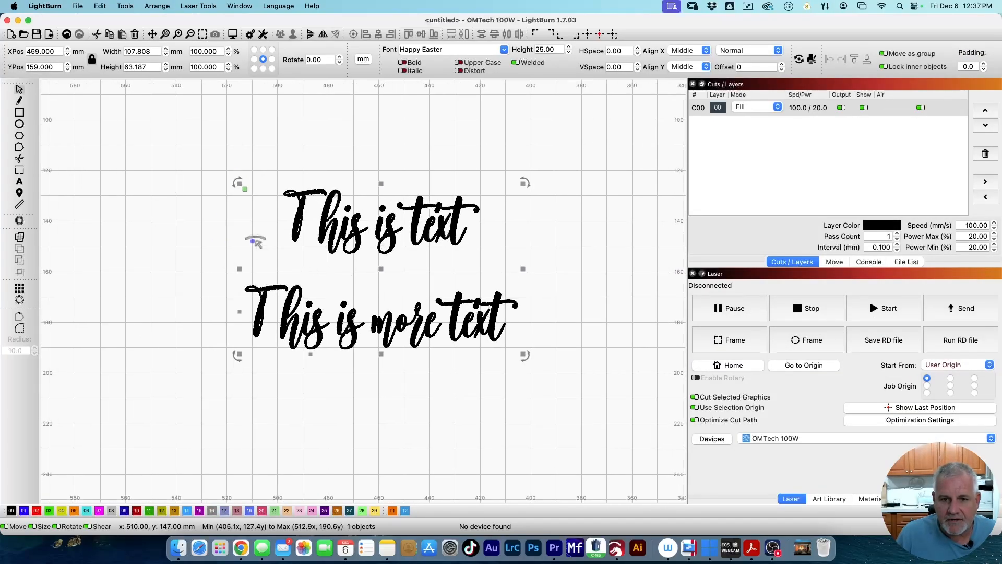
{"action": "left_click_drag", "start_coordinate": [253, 242], "coordinate": [284, 279]}
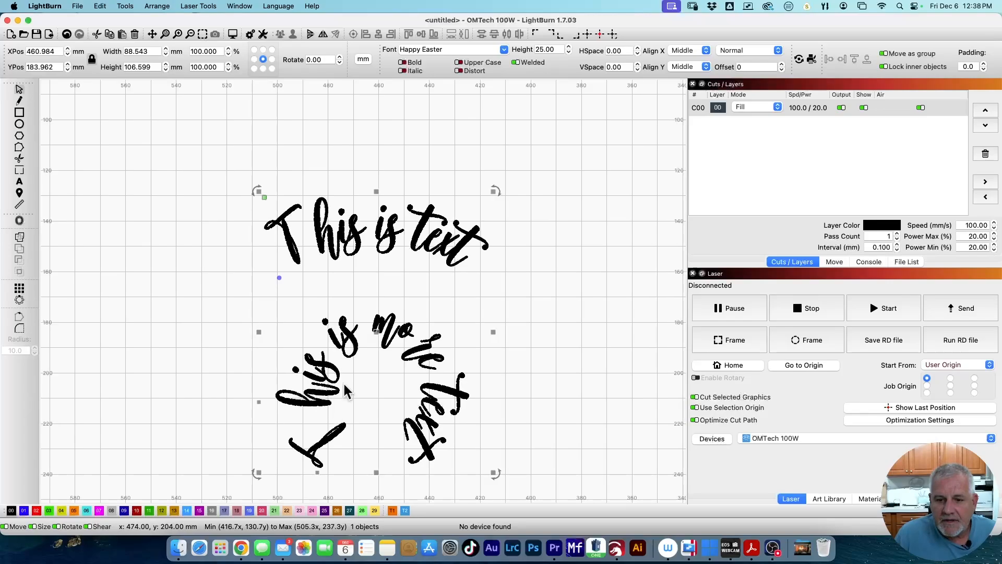
- Turn on Distort for the bent text, switching it off and on again to compare how the letters join
{"action": "scroll", "coordinate": [320, 386], "scroll_direction": "up", "scroll_amount": 6}
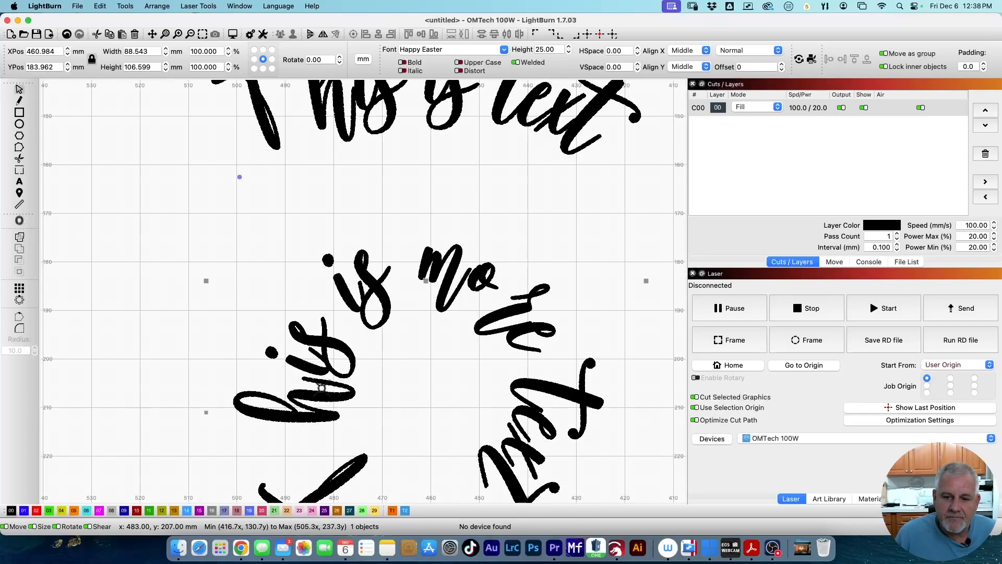
{"action": "scroll", "coordinate": [332, 385], "scroll_direction": "down", "scroll_amount": 2}
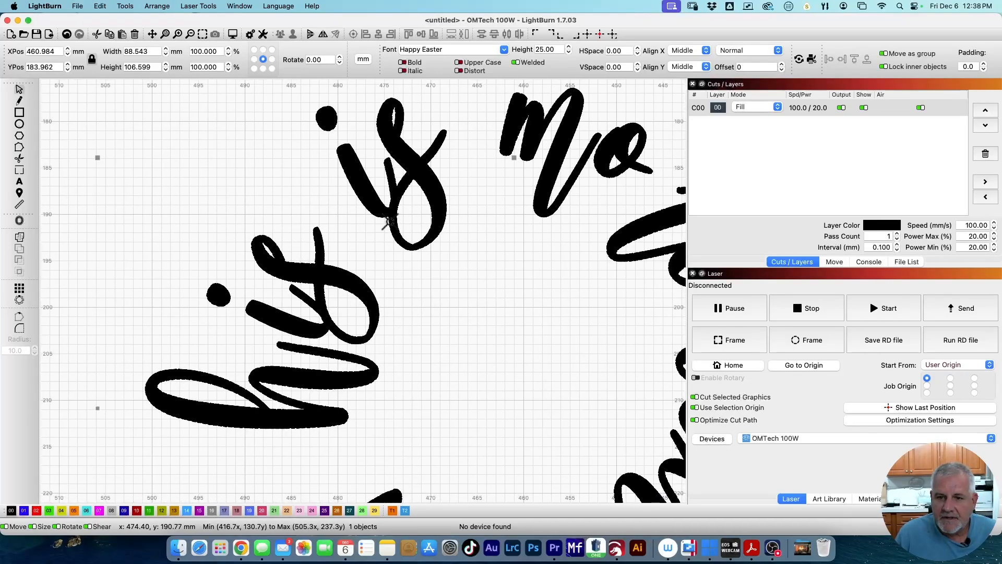
{"action": "scroll", "coordinate": [605, 172], "scroll_direction": "right", "scroll_amount": 5}
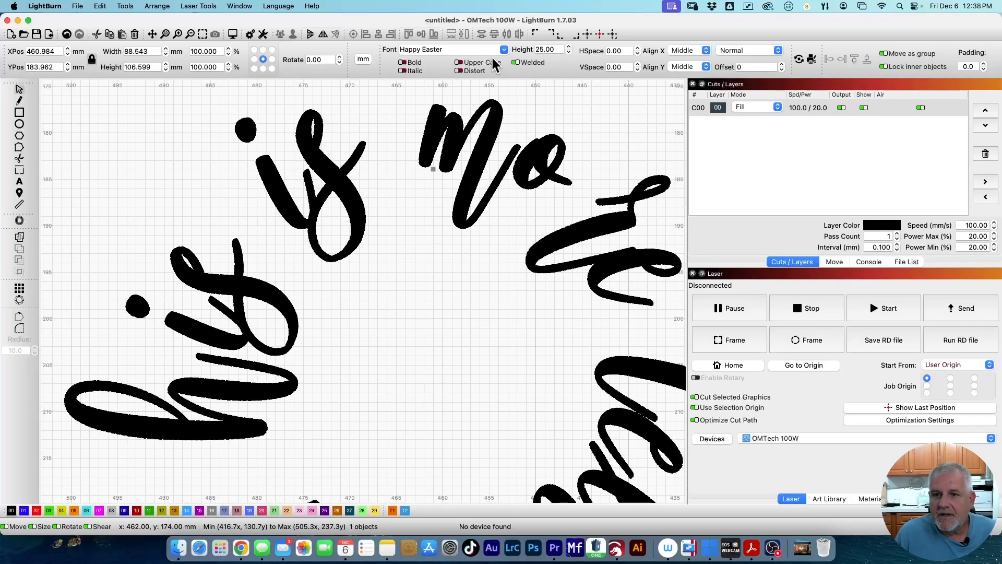
{"action": "left_click", "coordinate": [459, 71]}
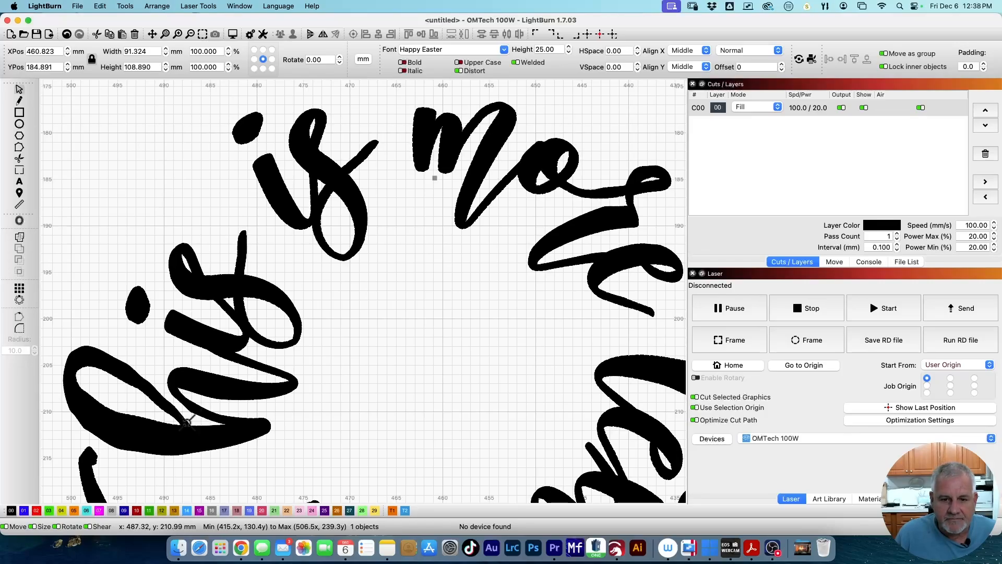
{"action": "scroll", "coordinate": [362, 178], "scroll_direction": "down", "scroll_amount": 2}
{"action": "left_click_drag", "start_coordinate": [364, 178], "coordinate": [277, 365]}
{"action": "right_click", "coordinate": [360, 364]}
{"action": "scroll", "coordinate": [286, 214], "scroll_direction": "down", "scroll_amount": 3}
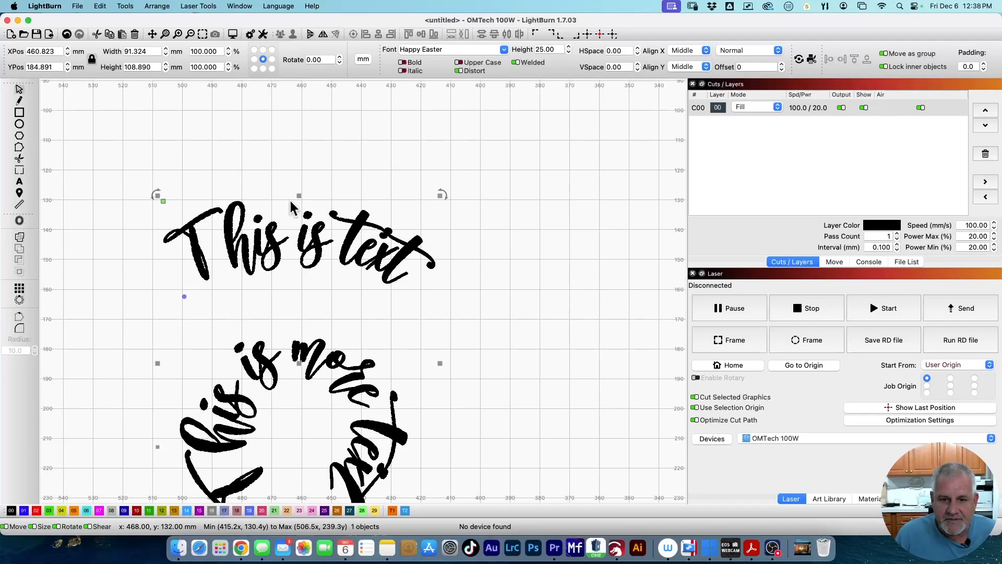
{"action": "left_click", "coordinate": [459, 71]}
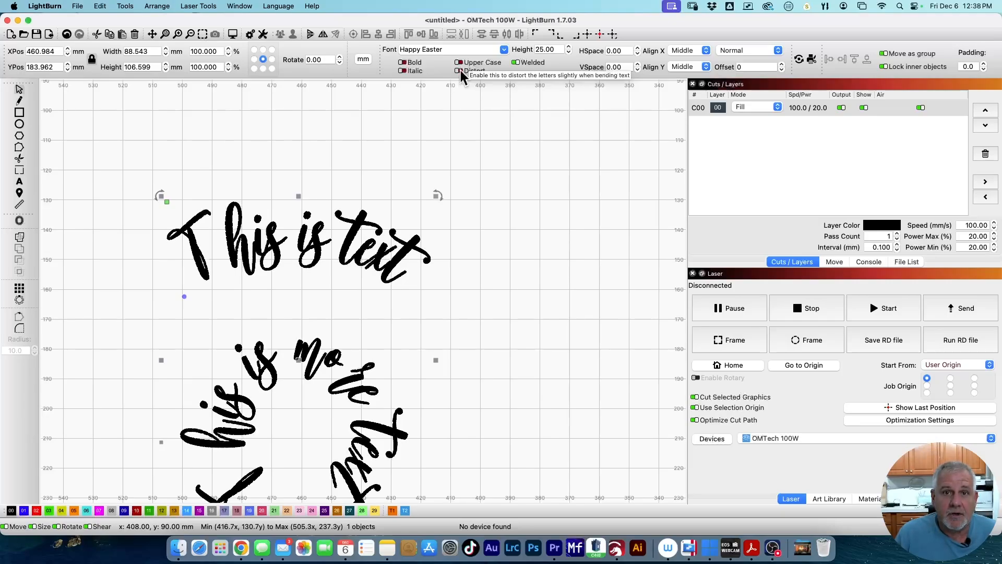
{"action": "left_click", "coordinate": [459, 72]}
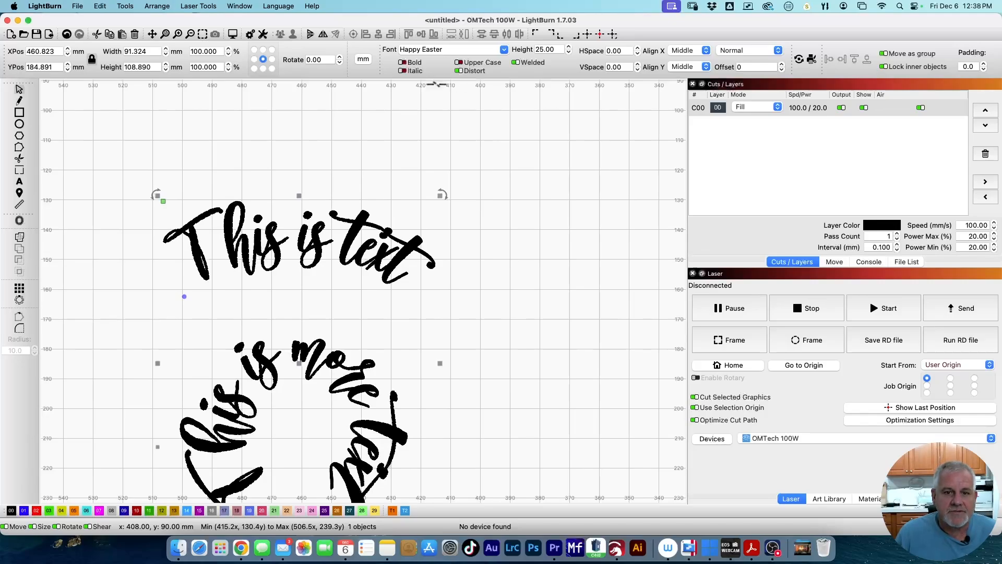
- Try bending the text the opposite way with its ends curving up, and restore straight lines with Distort off
{"action": "left_click_drag", "start_coordinate": [183, 298], "coordinate": [204, 170]}
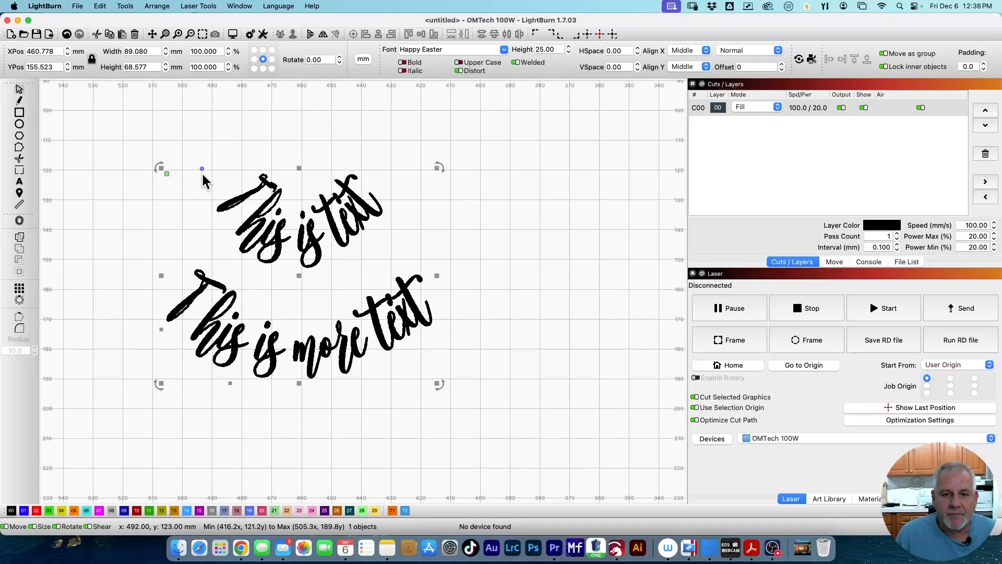
{"action": "double_click", "coordinate": [203, 168]}
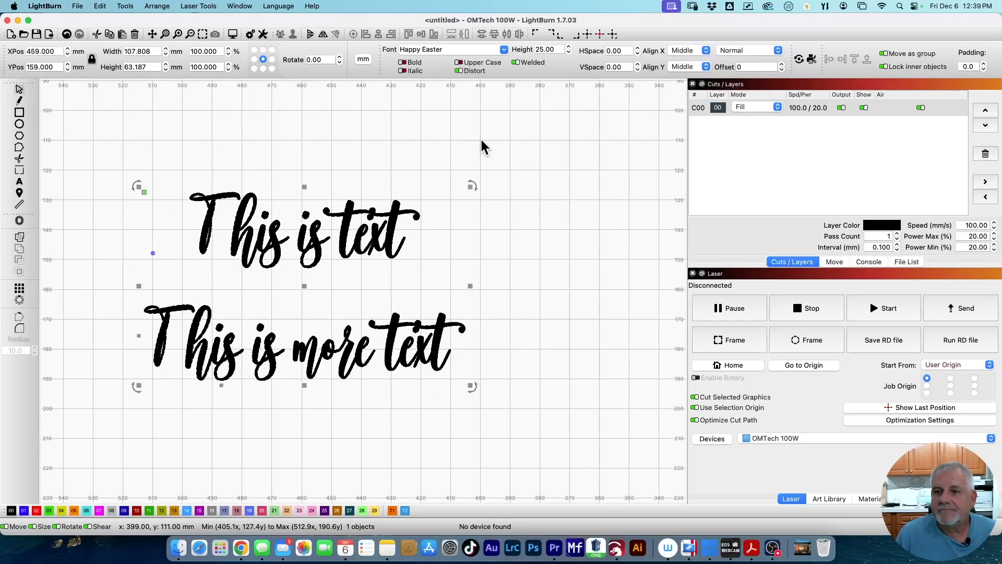
{"action": "left_click", "coordinate": [457, 71]}
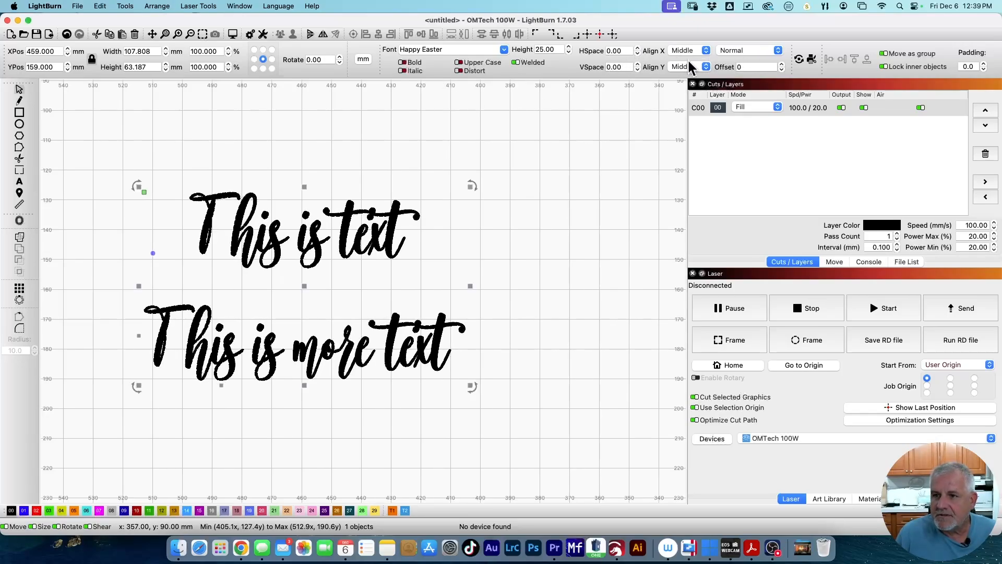
- Examine the available text types for the selected text, keeping Normal
{"action": "left_click", "coordinate": [778, 51]}
{"action": "left_click", "coordinate": [778, 50]}
{"action": "left_click", "coordinate": [777, 51]}
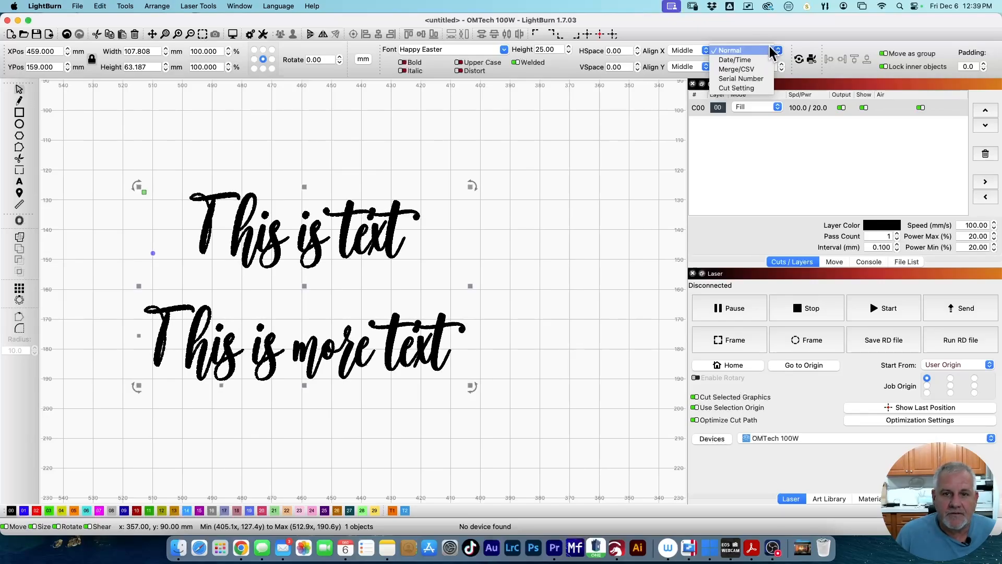
{"action": "left_click", "coordinate": [771, 51]}
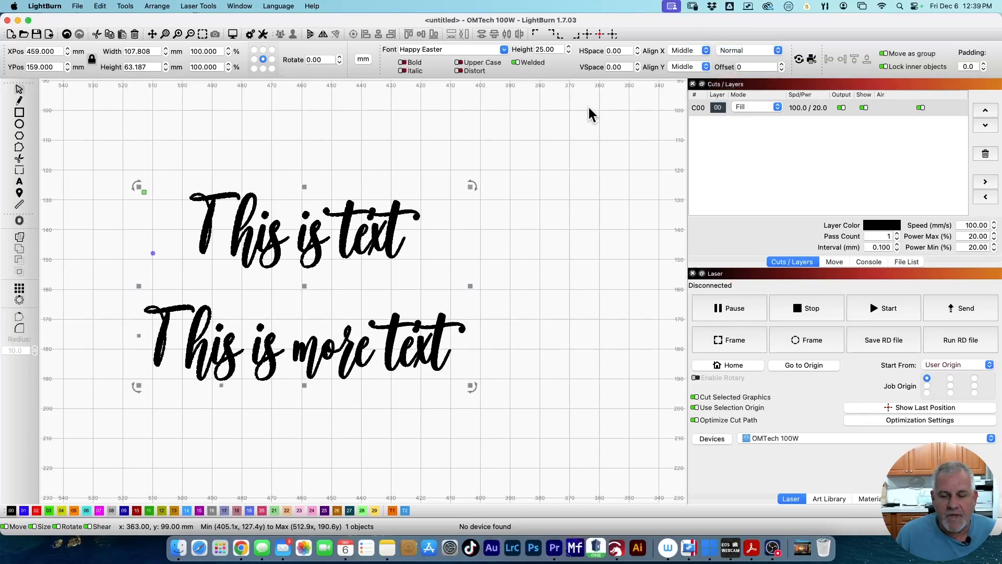